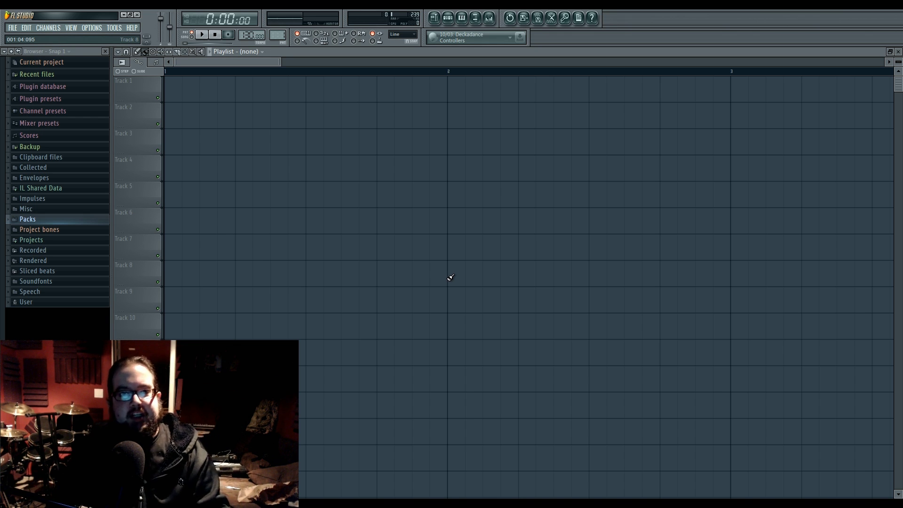
# - Show the step sequencer and add a Sytrus channel, placing its plugin window over the playlist
pyautogui.click(448, 19)
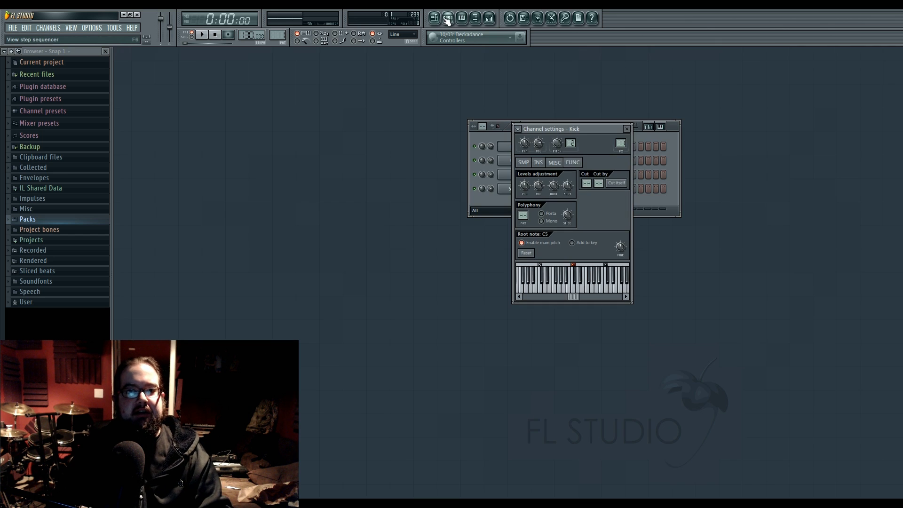
pyautogui.click(434, 18)
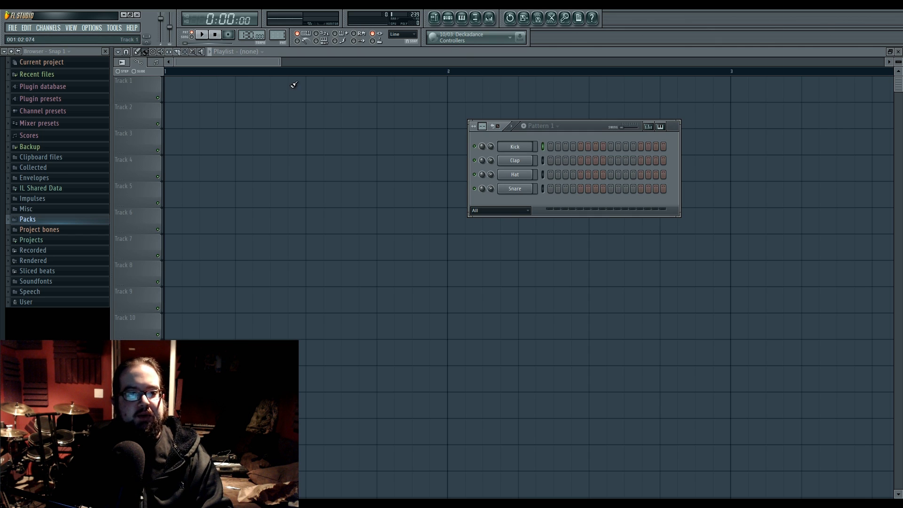
pyautogui.click(448, 19)
pyautogui.click(448, 19)
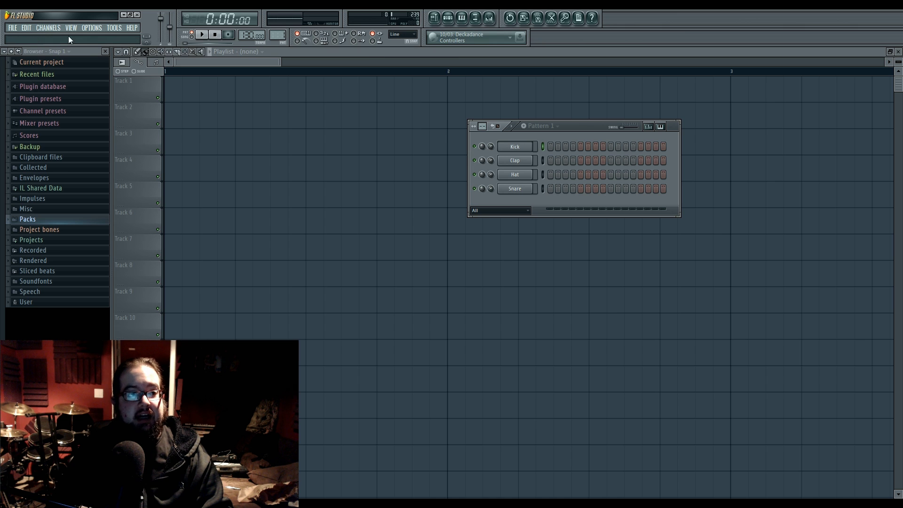
pyautogui.click(48, 28)
pyautogui.moveTo(53, 37)
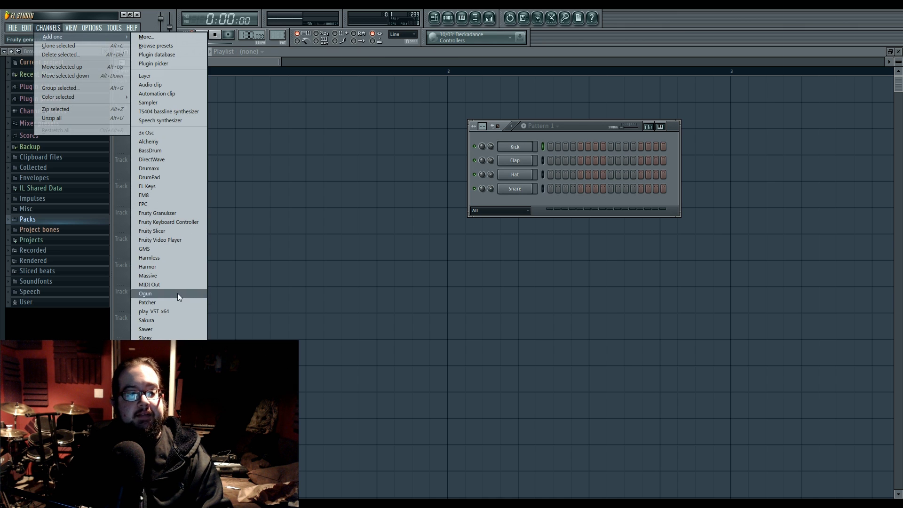
pyautogui.click(176, 356)
pyautogui.moveTo(390, 159); pyautogui.dragTo(529, 120)
# - Open the Mod X modulation envelope of Sytrus operator 2 and lower its start point to 0%
pyautogui.moveTo(351, 191)
pyautogui.mouseDown()
pyautogui.moveTo(389, 218)
pyautogui.moveTo(365, 216)
pyautogui.moveTo(362, 198)
pyautogui.moveTo(347, 191)
pyautogui.mouseUp()
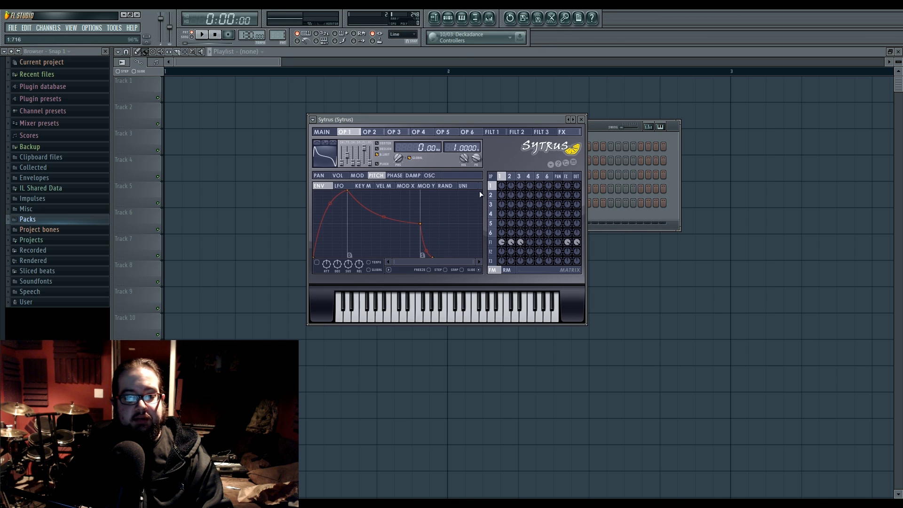
pyautogui.click(369, 132)
pyautogui.click(357, 175)
pyautogui.click(383, 186)
pyautogui.click(409, 187)
pyautogui.moveTo(314, 191); pyautogui.dragTo(314, 214)
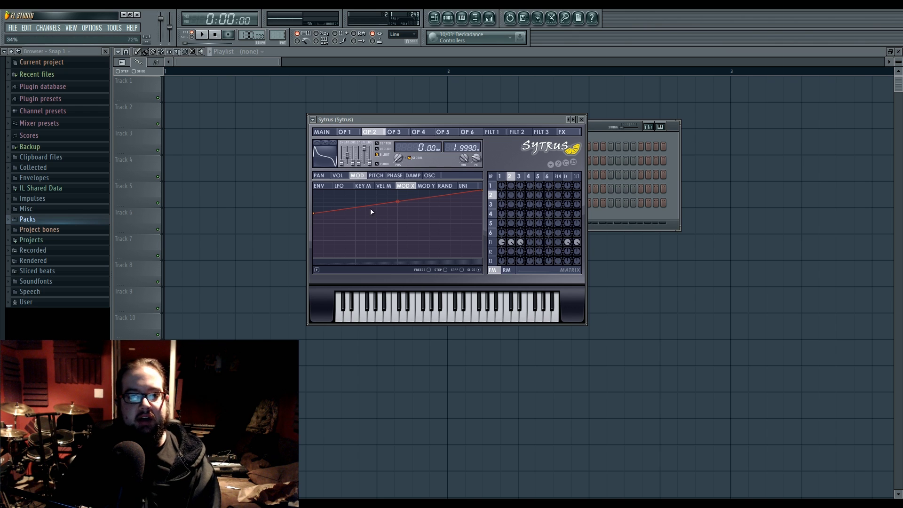
pyautogui.click(344, 174)
pyautogui.click(359, 176)
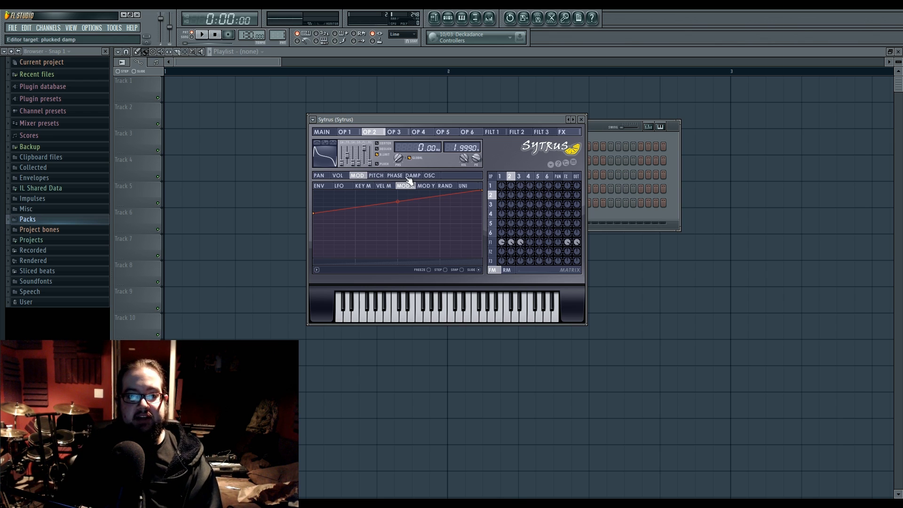
pyautogui.moveTo(315, 213); pyautogui.dragTo(314, 262)
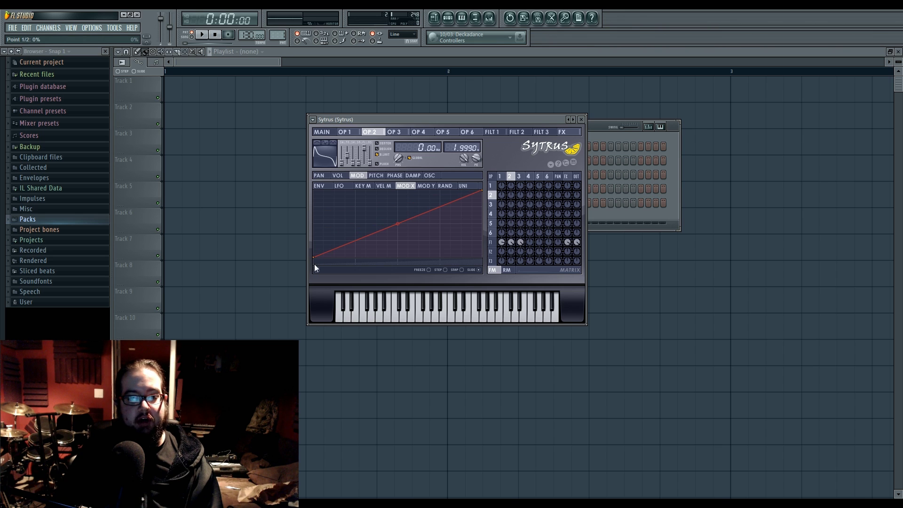
# - Check the modulation controls on Sytrus's main page and return to operator 2's Mod X envelope
pyautogui.click(324, 133)
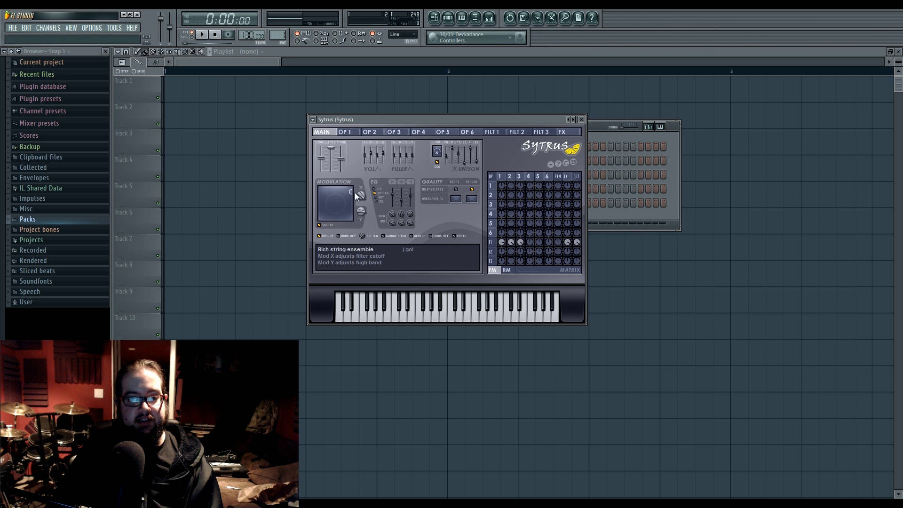
pyautogui.click(510, 176)
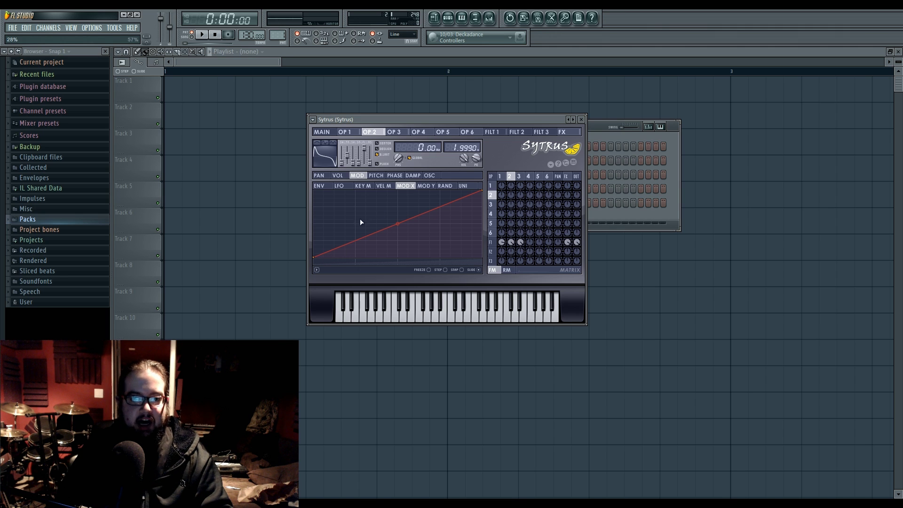
pyautogui.moveTo(317, 258); pyautogui.dragTo(317, 267)
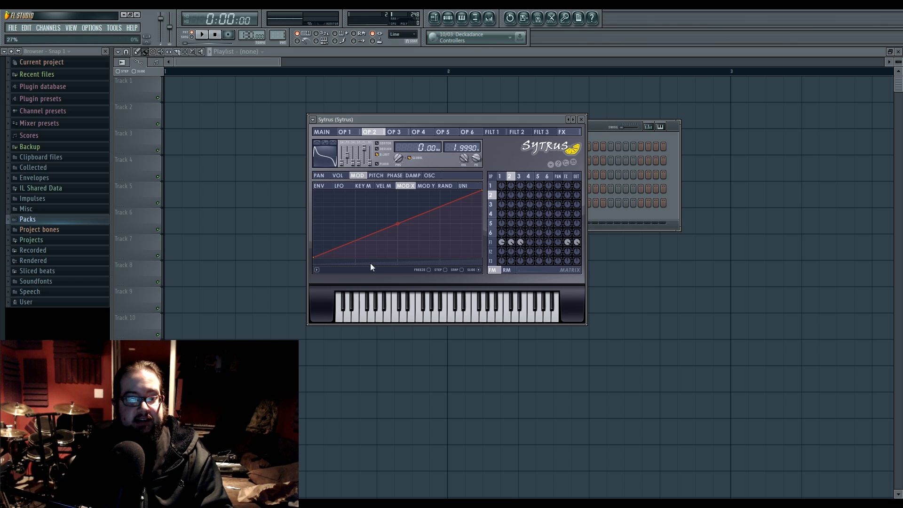
# - Bend the Mod X curve upward and add two points, forming a peak at 35% across and 90% high and a deep dip near the middle
pyautogui.moveTo(399, 224)
pyautogui.mouseDown()
pyautogui.moveTo(399, 239)
pyautogui.moveTo(399, 207)
pyautogui.mouseUp()
pyautogui.rightClick(443, 227)
pyautogui.rightClick(357, 202)
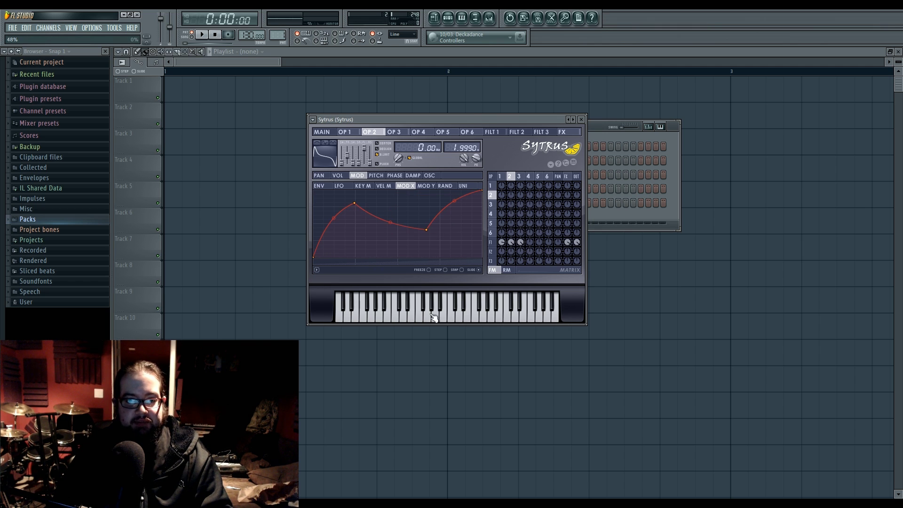
pyautogui.moveTo(357, 203); pyautogui.dragTo(371, 190)
pyautogui.moveTo(436, 228); pyautogui.dragTo(396, 253)
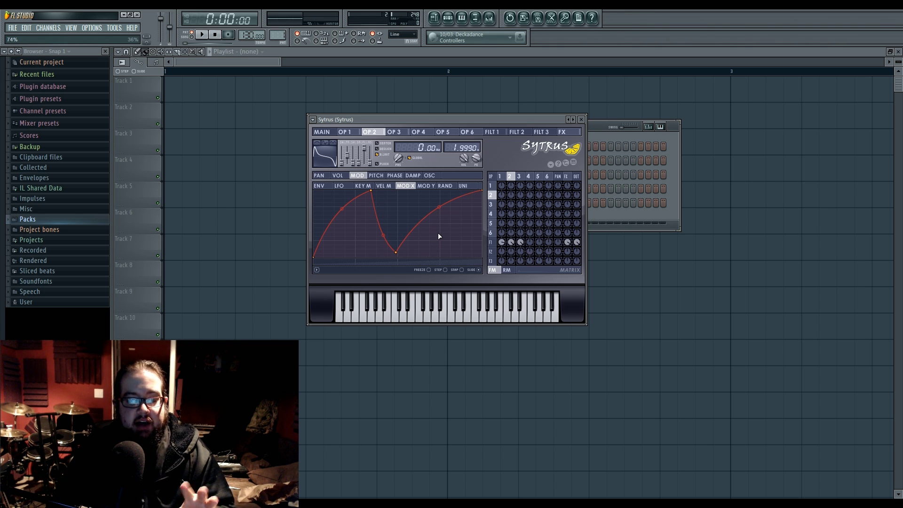
pyautogui.moveTo(371, 192)
pyautogui.mouseDown()
pyautogui.moveTo(383, 196)
pyautogui.moveTo(374, 198)
pyautogui.mouseUp()
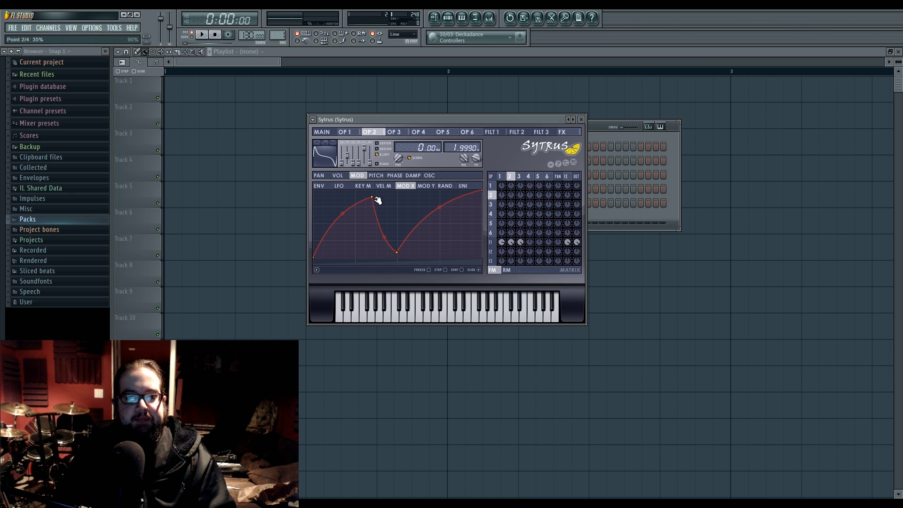
# - Delete the Mod X curve's peak point and rearrange it into a gentle rise using two intermediate points
pyautogui.rightClick(374, 197)
pyautogui.click(385, 208)
pyautogui.moveTo(402, 251); pyautogui.dragTo(355, 219)
pyautogui.rightClick(412, 223)
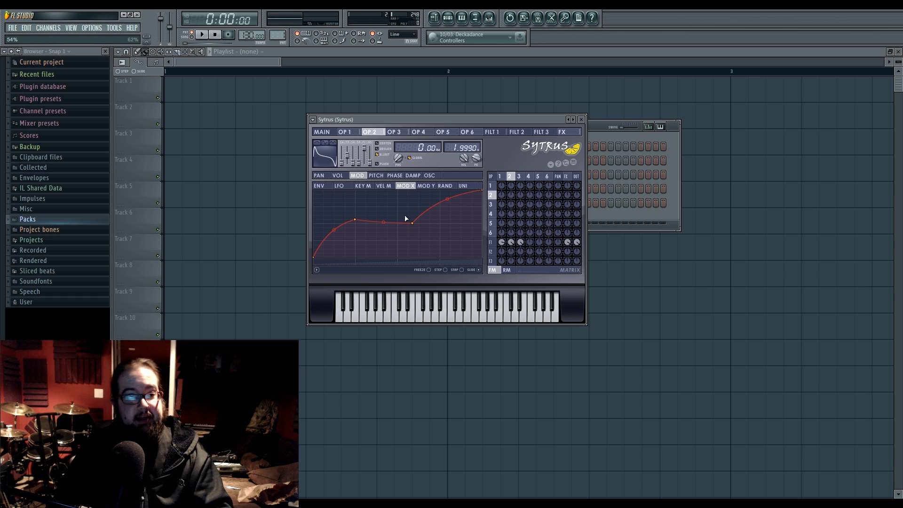
pyautogui.moveTo(414, 219); pyautogui.dragTo(417, 213)
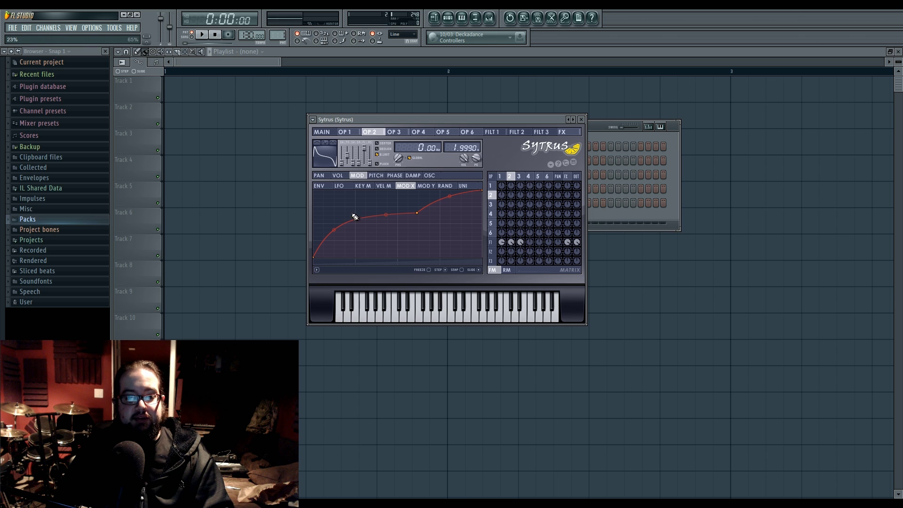
# - Draw a wavy, multi-peaked Mod X curve freehand in step mode and decimate its points
pyautogui.moveTo(371, 202)
pyautogui.mouseDown()
pyautogui.moveTo(361, 210)
pyautogui.moveTo(414, 234)
pyautogui.moveTo(464, 214)
pyautogui.moveTo(477, 231)
pyautogui.mouseUp()
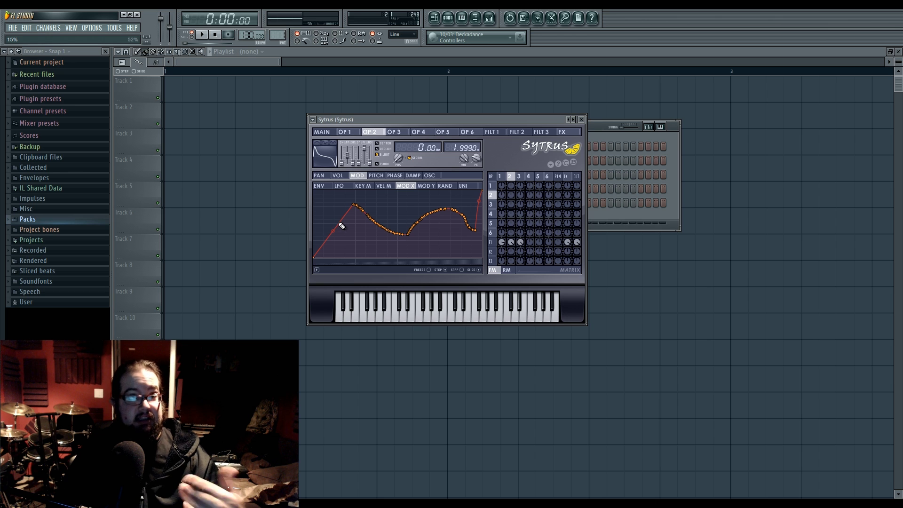
pyautogui.moveTo(336, 225)
pyautogui.mouseDown()
pyautogui.moveTo(462, 220)
pyautogui.moveTo(483, 260)
pyautogui.mouseUp()
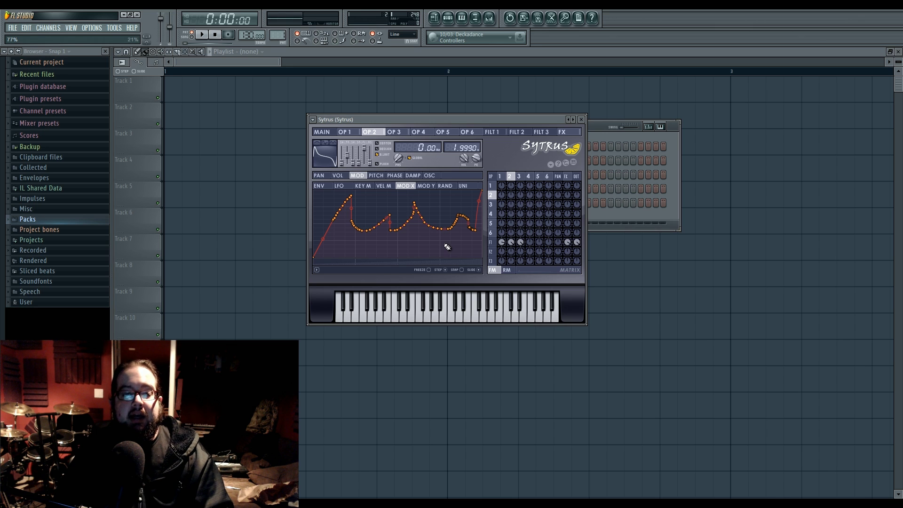
pyautogui.click(317, 270)
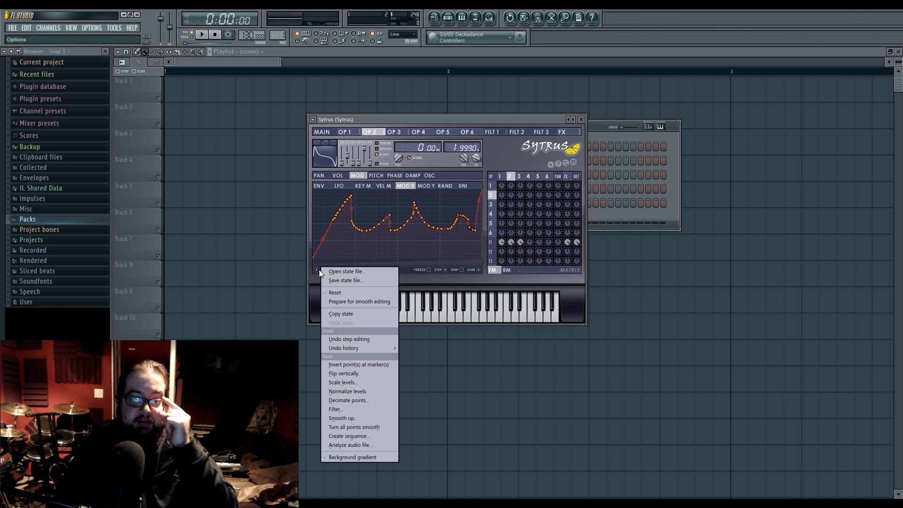
pyautogui.click(369, 400)
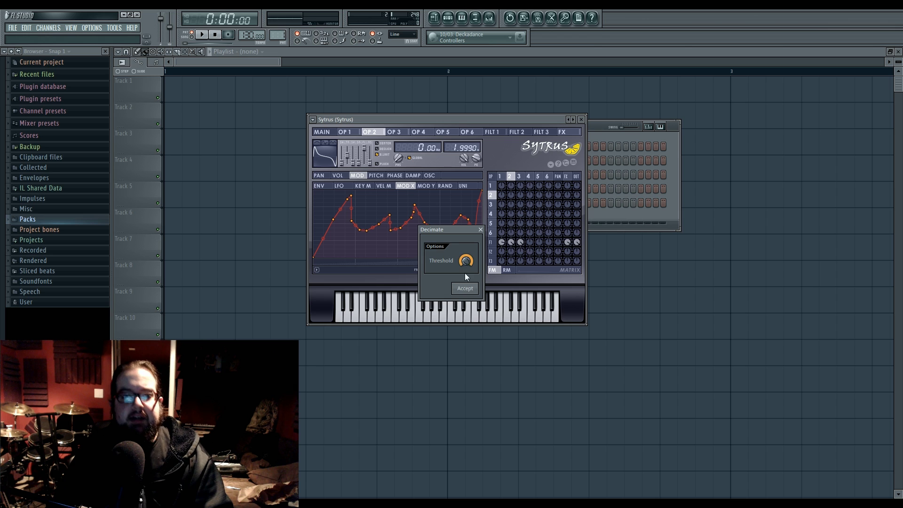
pyautogui.click(466, 288)
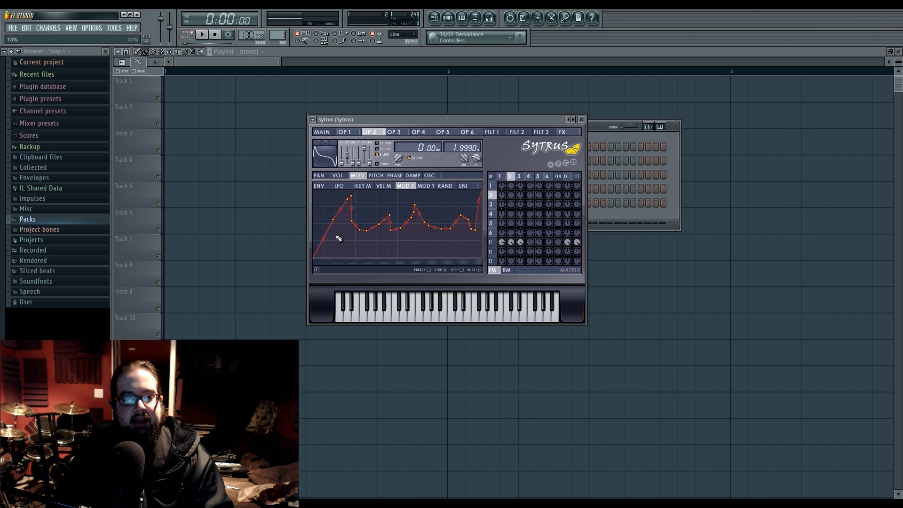
# - Redraw the Mod X curve as a nearly flat line and remove all of its intermediate points
pyautogui.moveTo(347, 221)
pyautogui.mouseDown()
pyautogui.moveTo(343, 207)
pyautogui.moveTo(467, 211)
pyautogui.moveTo(473, 227)
pyautogui.mouseUp()
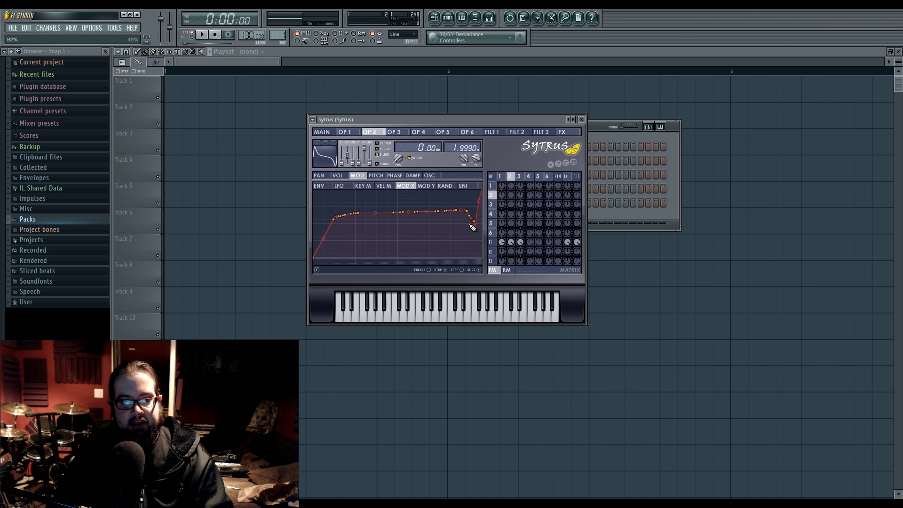
pyautogui.moveTo(333, 218)
pyautogui.mouseDown()
pyautogui.moveTo(450, 221)
pyautogui.moveTo(483, 193)
pyautogui.mouseUp()
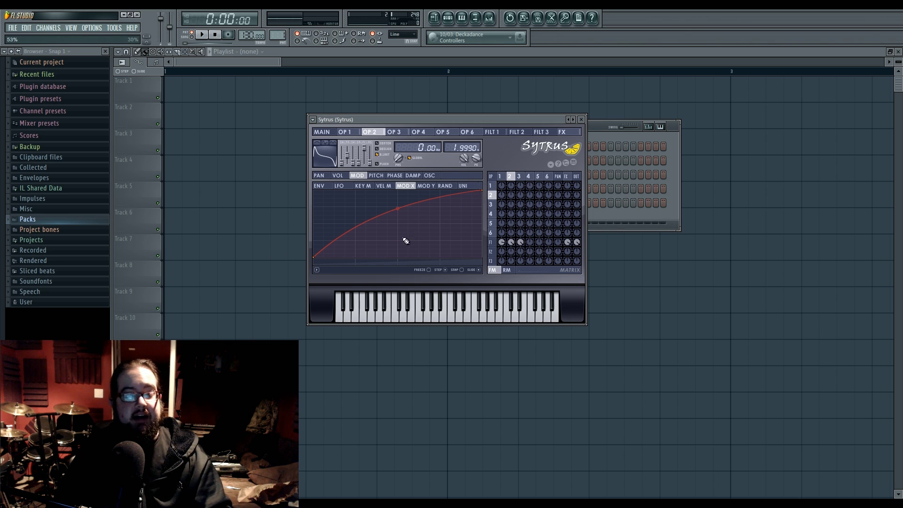
# - Enable grid snapping, add a point about two thirds along the Mod X curve, and switch Freeze on and off again
pyautogui.moveTo(467, 122)
pyautogui.mouseDown()
pyautogui.moveTo(489, 124)
pyautogui.moveTo(473, 139)
pyautogui.moveTo(462, 129)
pyautogui.mouseUp()
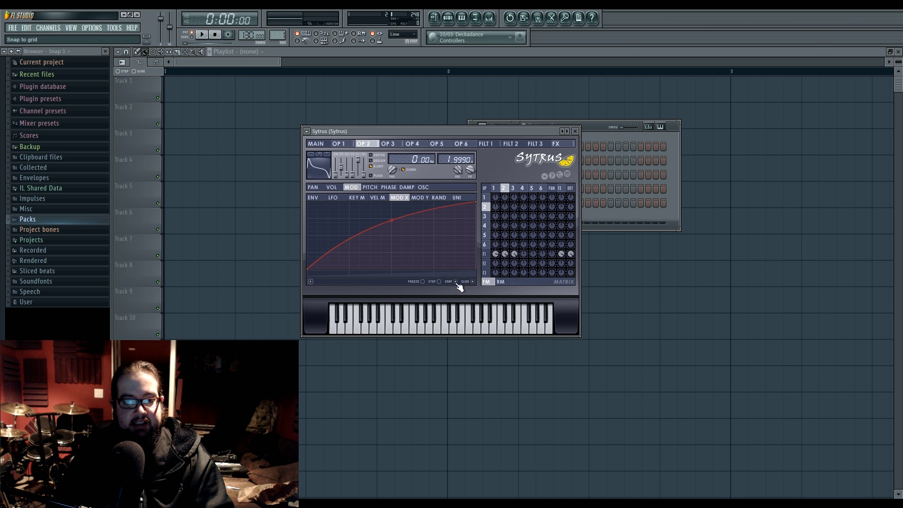
pyautogui.rightClick(415, 232)
pyautogui.moveTo(415, 232)
pyautogui.mouseDown()
pyautogui.moveTo(434, 236)
pyautogui.moveTo(404, 230)
pyautogui.moveTo(408, 243)
pyautogui.moveTo(415, 243)
pyautogui.moveTo(397, 232)
pyautogui.moveTo(423, 231)
pyautogui.moveTo(425, 223)
pyautogui.mouseUp()
pyautogui.click(423, 283)
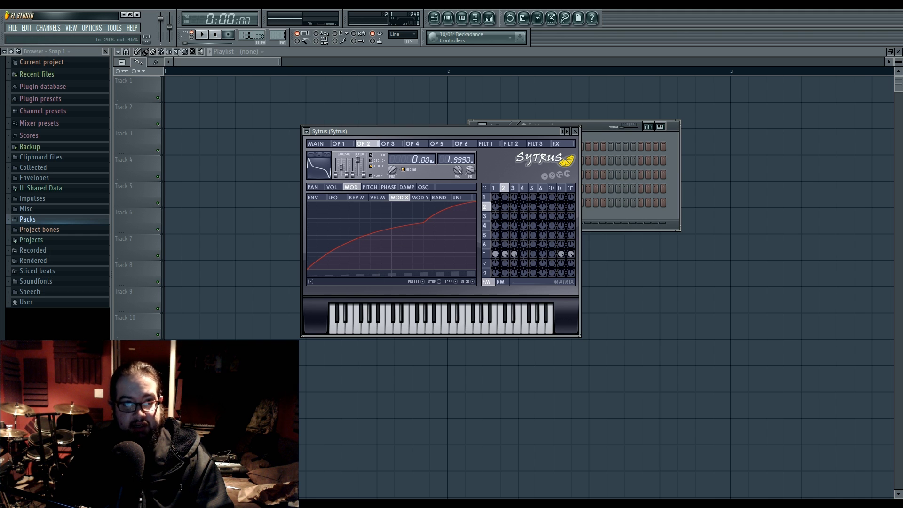
pyautogui.click(423, 281)
# - Turn off Slide, move the added Mod X point to the middle, and add another point near the curve's start
pyautogui.click(472, 281)
pyautogui.moveTo(424, 223); pyautogui.dragTo(395, 234)
pyautogui.rightClick(318, 239)
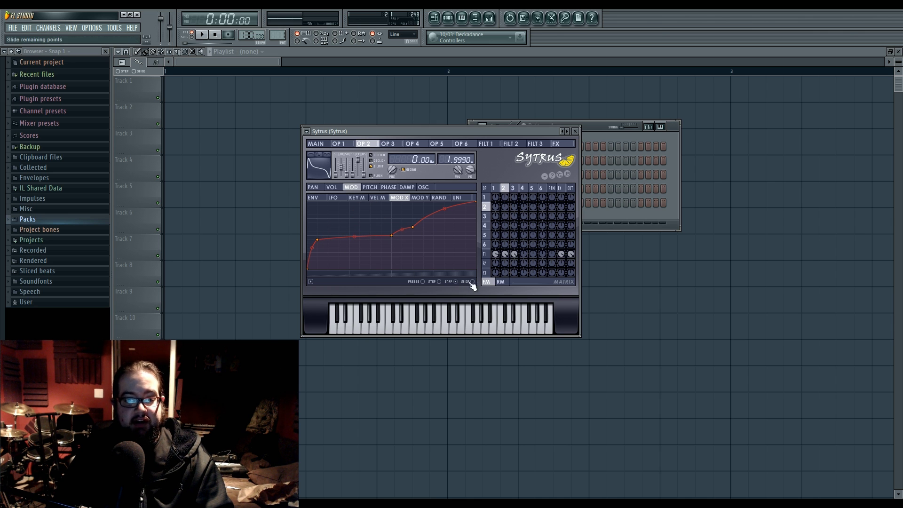
# - Turn Slide back on, add a low dip point to the Mod X curve, and shift the third point earlier and higher
pyautogui.moveTo(392, 236); pyautogui.dragTo(457, 229)
pyautogui.rightClick(413, 252)
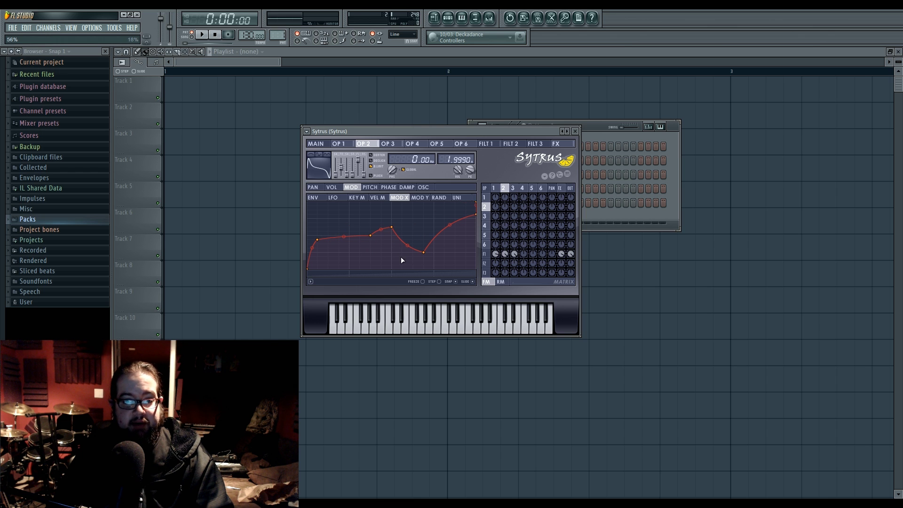
pyautogui.moveTo(368, 235)
pyautogui.mouseDown()
pyautogui.moveTo(318, 235)
pyautogui.moveTo(373, 228)
pyautogui.moveTo(358, 227)
pyautogui.mouseUp()
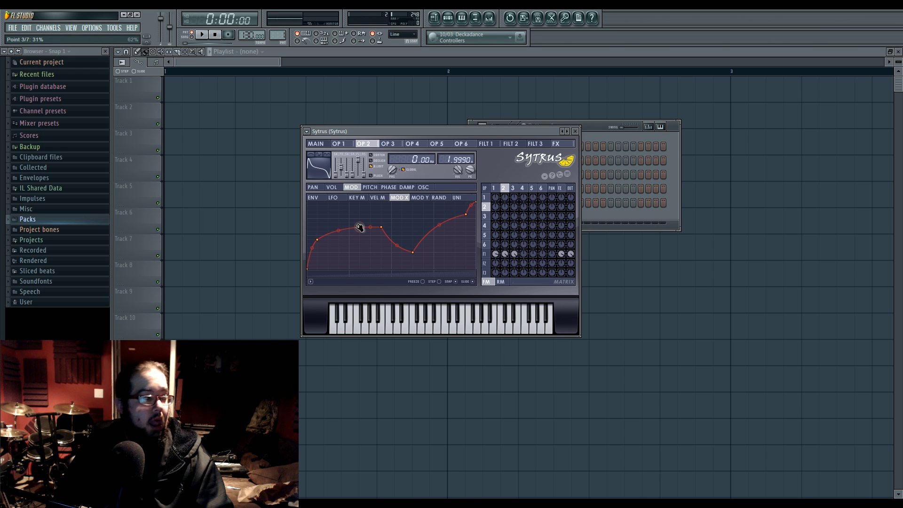
pyautogui.moveTo(359, 229)
pyautogui.mouseDown()
pyautogui.moveTo(334, 228)
pyautogui.moveTo(356, 229)
pyautogui.mouseUp()
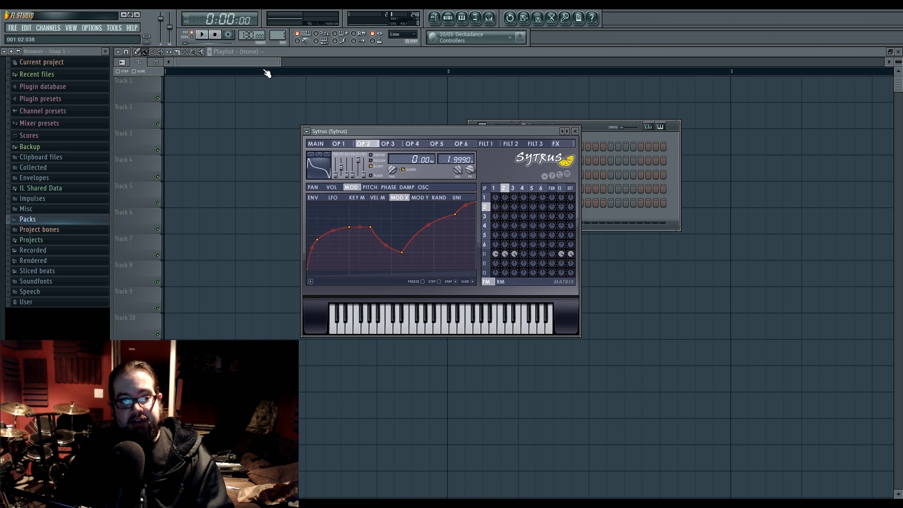
# - Create an automation clip for Sytrus's main Modulation X control in the playlist
pyautogui.click(319, 146)
pyautogui.rightClick(354, 208)
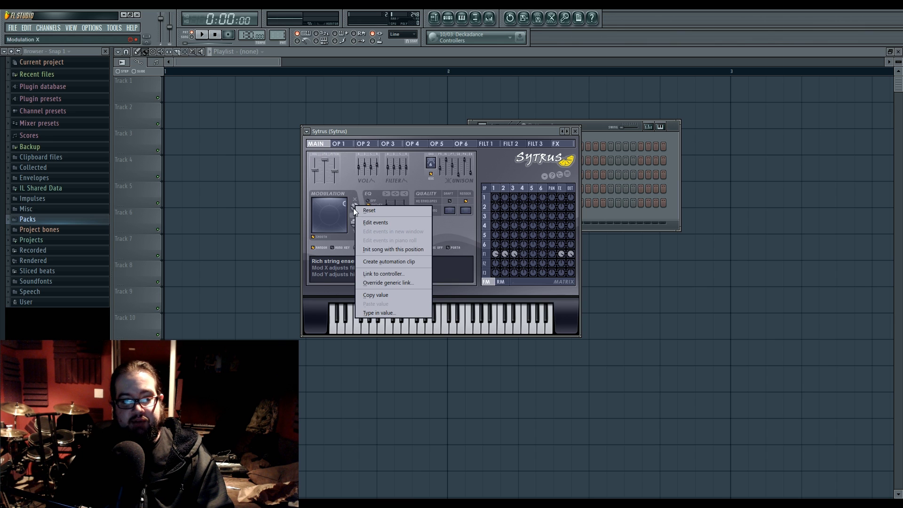
pyautogui.click(384, 254)
pyautogui.click(234, 102)
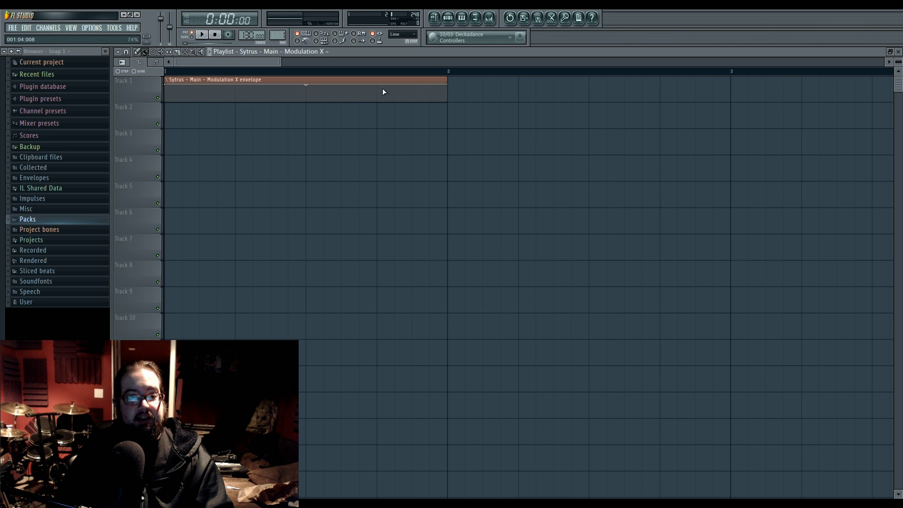
# - Shape the Modulation X automation clip into a V with its midpoint slightly above the bottom, and enlarge Track 1
pyautogui.moveTo(314, 98); pyautogui.dragTo(307, 104)
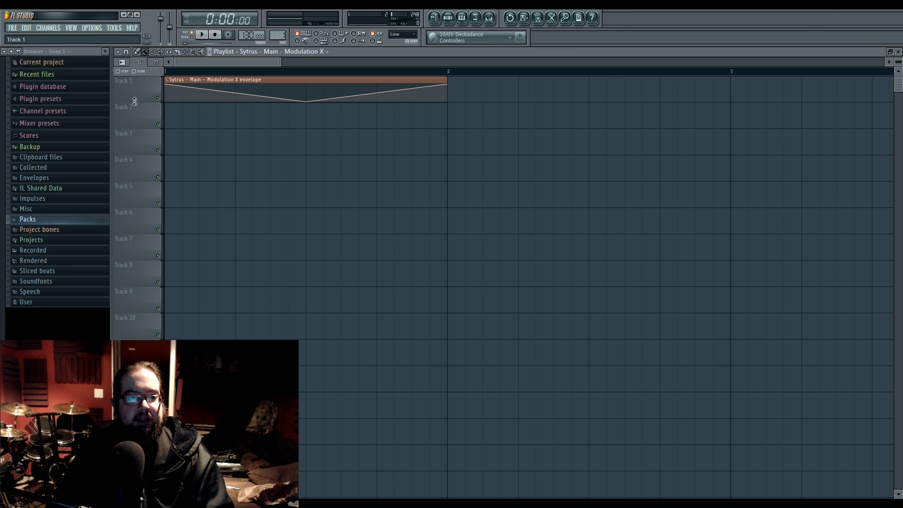
pyautogui.moveTo(134, 102); pyautogui.dragTo(134, 147)
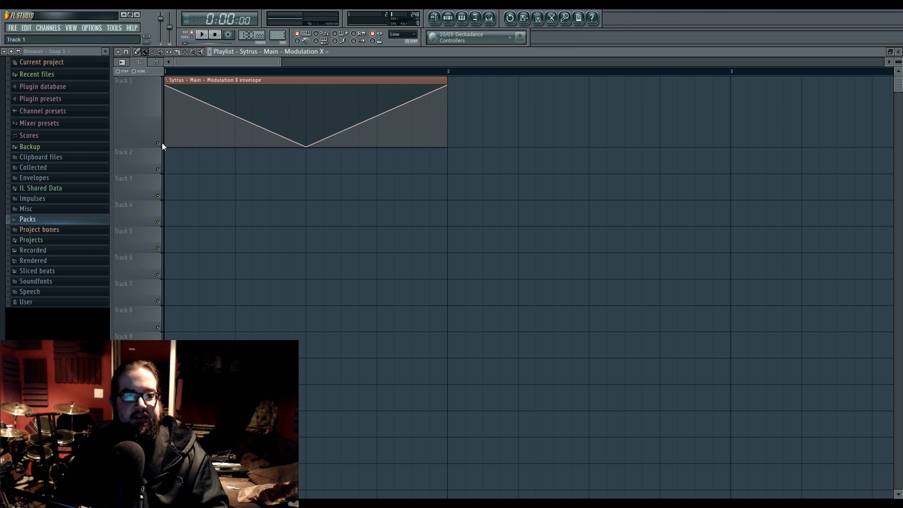
pyautogui.click(202, 35)
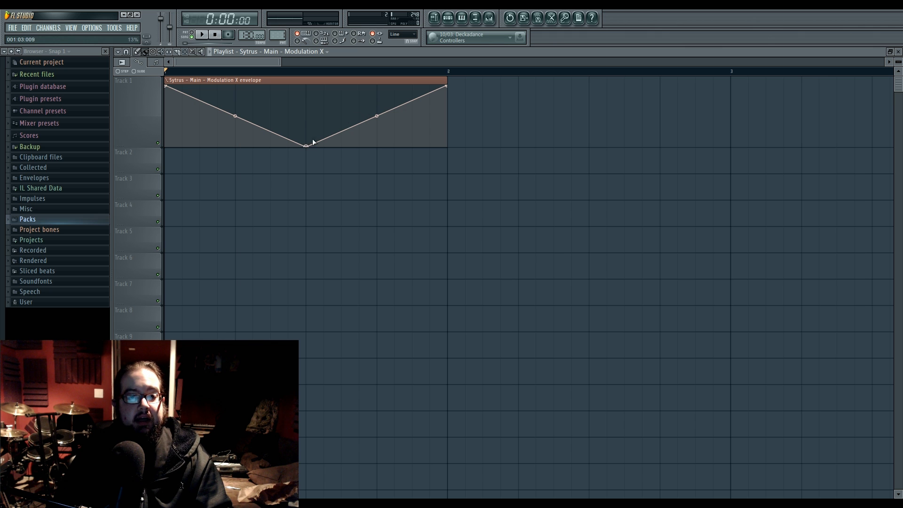
pyautogui.moveTo(311, 144); pyautogui.dragTo(311, 134)
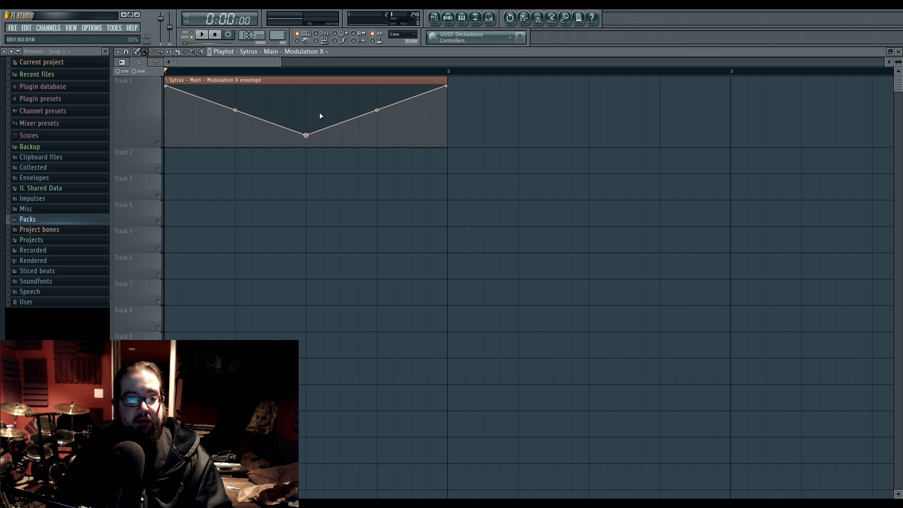
# - Add a peak, a dip and another low point to the rising half of the Modulation X automation clip
pyautogui.click(341, 98)
pyautogui.click(359, 138)
pyautogui.click(412, 122)
pyautogui.moveTo(359, 138)
pyautogui.mouseDown()
pyautogui.moveTo(341, 131)
pyautogui.moveTo(359, 130)
pyautogui.mouseUp()
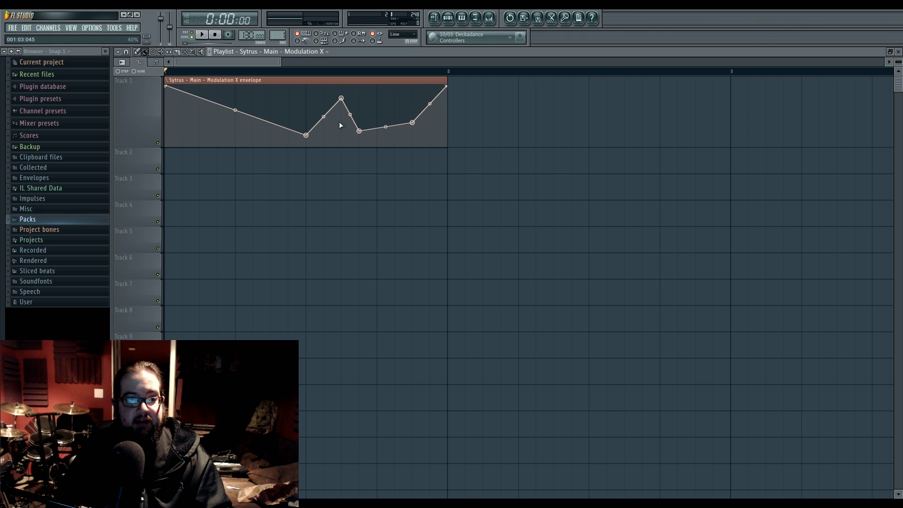
# - Turn on Step editing and redraw the Modulation X automation curve freehand in several strokes across the clip
pyautogui.click(123, 71)
pyautogui.click(126, 72)
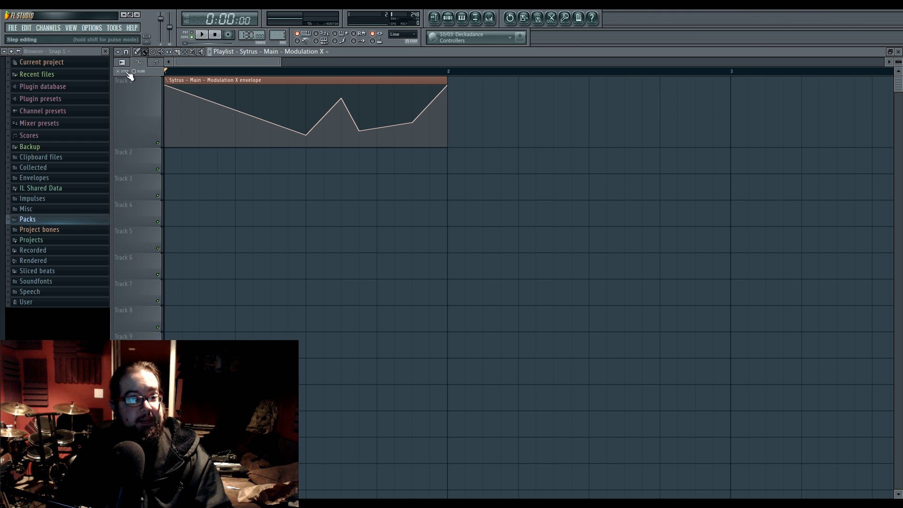
pyautogui.moveTo(199, 126)
pyautogui.mouseDown()
pyautogui.moveTo(276, 104)
pyautogui.moveTo(430, 111)
pyautogui.mouseUp()
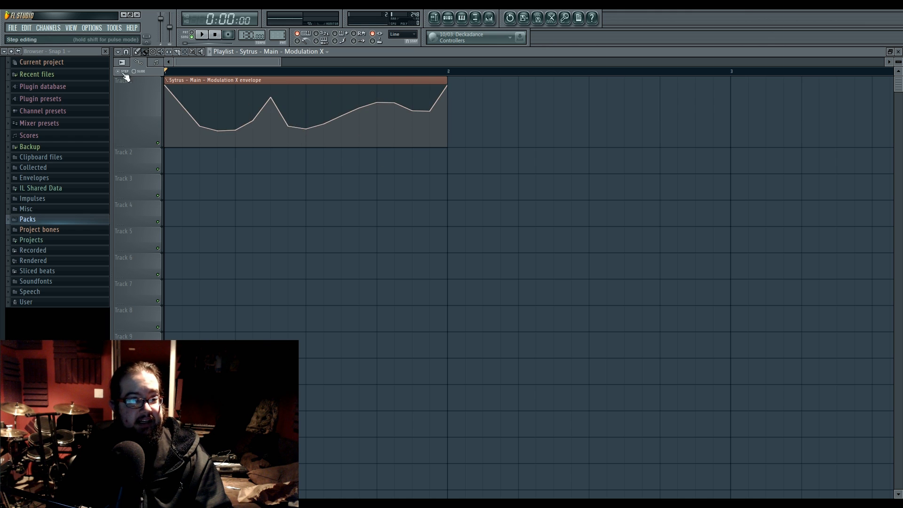
pyautogui.moveTo(287, 124)
pyautogui.mouseDown()
pyautogui.moveTo(386, 106)
pyautogui.moveTo(230, 131)
pyautogui.moveTo(192, 127)
pyautogui.moveTo(282, 121)
pyautogui.moveTo(312, 132)
pyautogui.moveTo(329, 129)
pyautogui.moveTo(349, 106)
pyautogui.moveTo(361, 125)
pyautogui.moveTo(390, 108)
pyautogui.moveTo(410, 113)
pyautogui.moveTo(419, 129)
pyautogui.moveTo(430, 113)
pyautogui.mouseUp()
pyautogui.moveTo(191, 109)
pyautogui.mouseDown()
pyautogui.moveTo(246, 102)
pyautogui.moveTo(303, 125)
pyautogui.moveTo(430, 115)
pyautogui.moveTo(449, 105)
pyautogui.mouseUp()
pyautogui.moveTo(384, 120)
pyautogui.mouseDown()
pyautogui.moveTo(755, 107)
pyautogui.moveTo(706, 121)
pyautogui.moveTo(307, 117)
pyautogui.moveTo(201, 111)
pyautogui.moveTo(196, 101)
pyautogui.moveTo(348, 128)
pyautogui.mouseUp()
pyautogui.moveTo(202, 116); pyautogui.dragTo(395, 102)
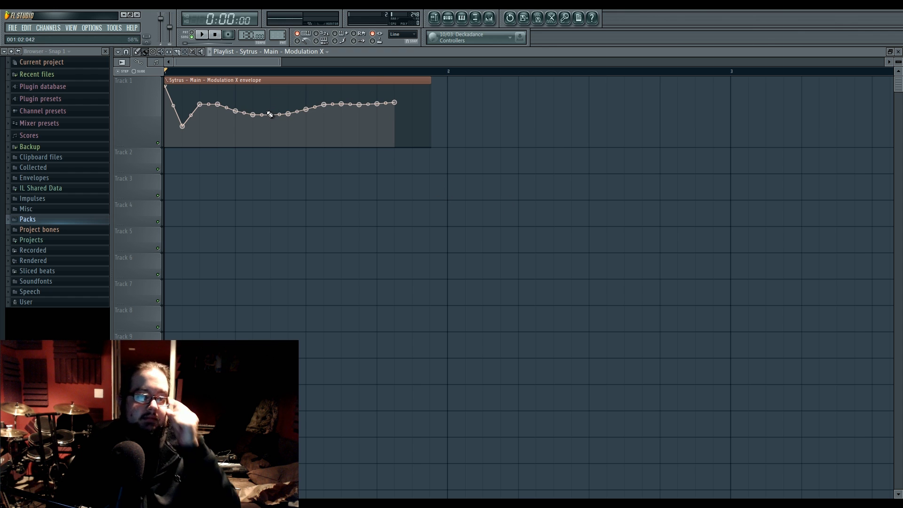
# - Undo the last freehand stroke in the Modulation X automation clip
pyautogui.click(434, 18)
pyautogui.click(434, 18)
pyautogui.hotkey('ctrl', 'z')
# - Open the mixer and load Maximus into the first effect slot of Insert 1
pyautogui.click(493, 18)
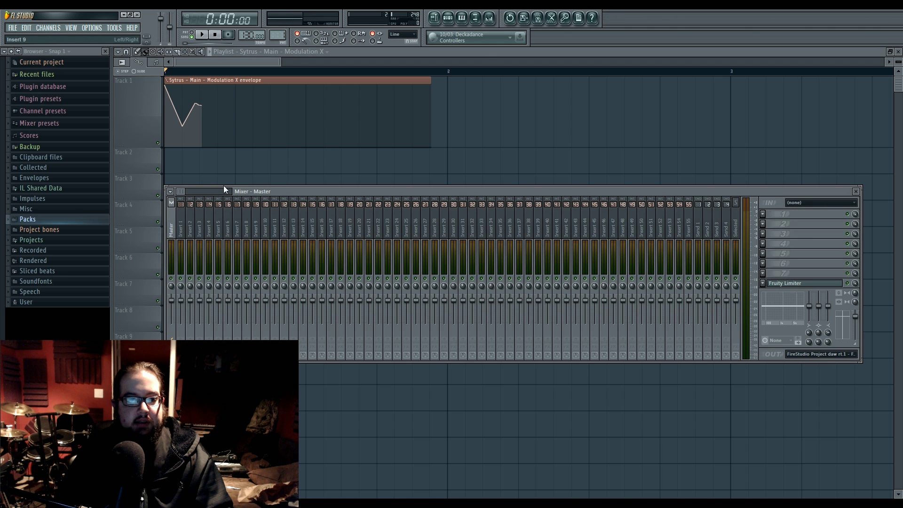
pyautogui.click(181, 222)
pyautogui.click(763, 214)
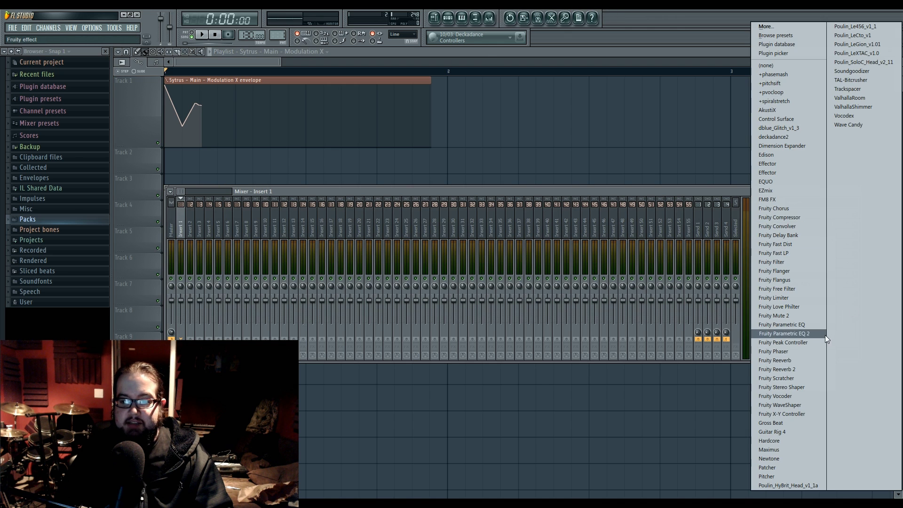
pyautogui.click(788, 449)
# - Flatten the end of Maximus's master curve level with its middle point, and add a high peak and a low dip before that point
pyautogui.moveTo(178, 173)
pyautogui.mouseDown()
pyautogui.moveTo(182, 162)
pyautogui.moveTo(178, 173)
pyautogui.mouseUp()
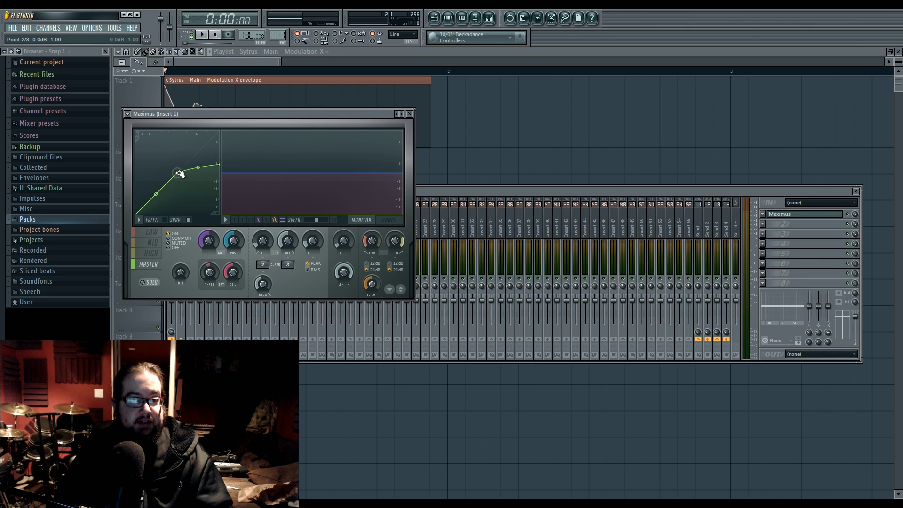
pyautogui.moveTo(270, 120); pyautogui.dragTo(481, 170)
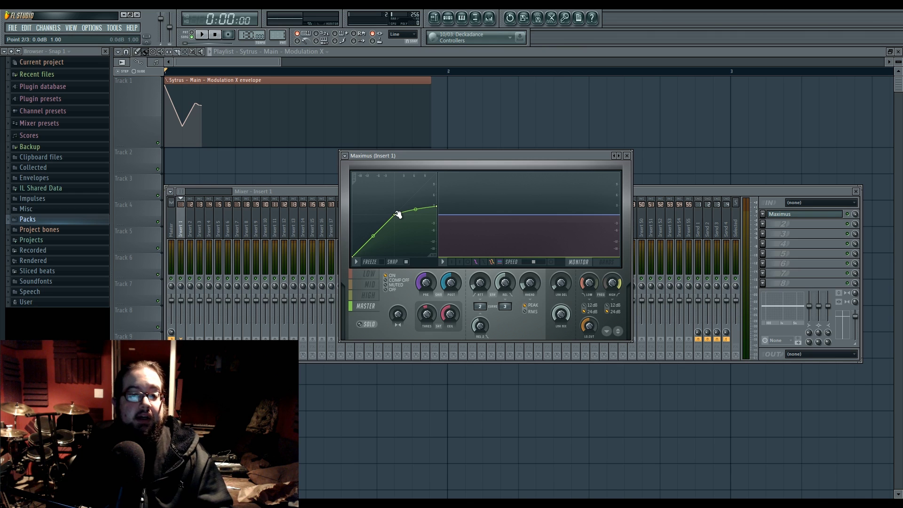
pyautogui.moveTo(437, 207); pyautogui.dragTo(438, 215)
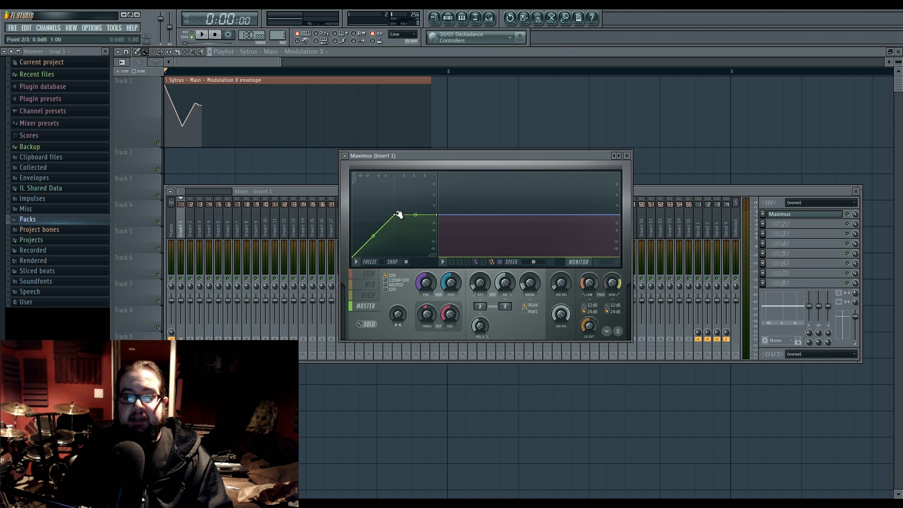
pyautogui.rightClick(369, 193)
pyautogui.rightClick(385, 253)
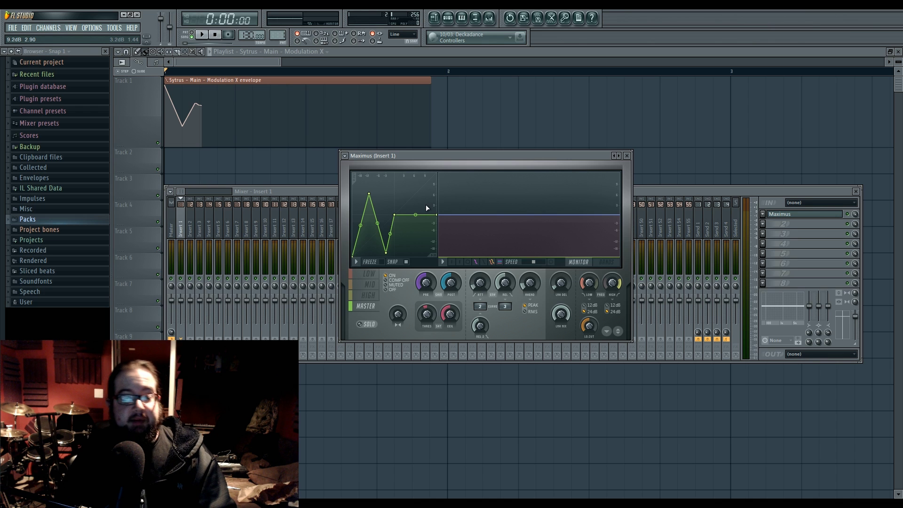
# - Replace Maximus in Insert 1 with Fruity Convolver and show the Convolver's equalizer curve
pyautogui.click(762, 214)
pyautogui.click(770, 226)
pyautogui.click(761, 211)
pyautogui.click(761, 211)
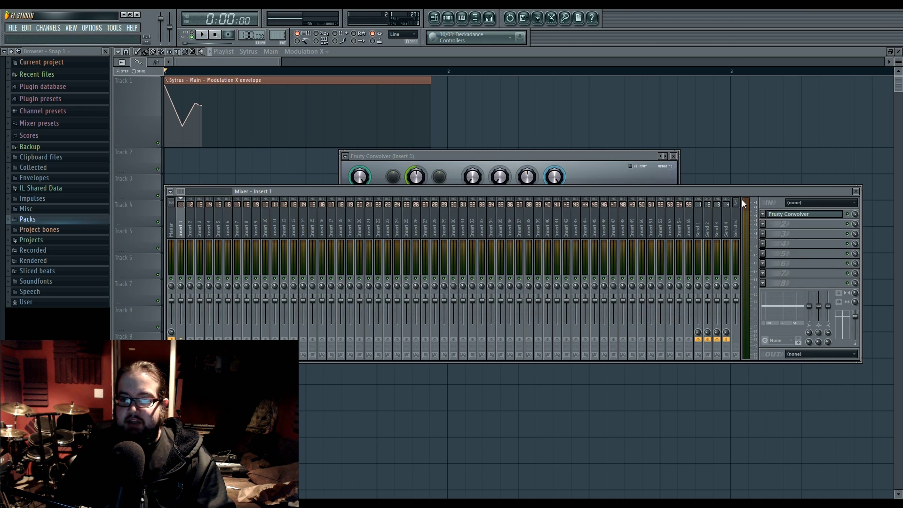
pyautogui.click(609, 156)
pyautogui.click(633, 203)
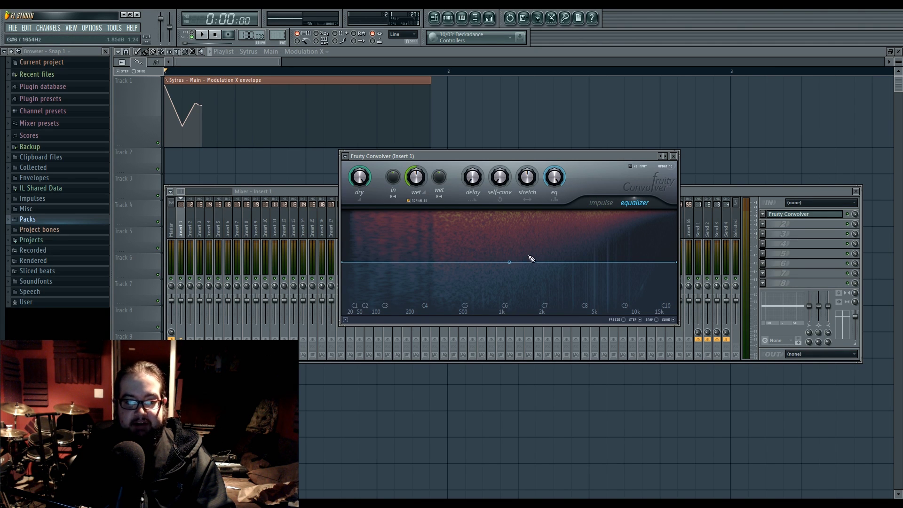
# - Redraw the Fruity Convolver equalizer curve freehand with several overlapping strokes across the frequency range
pyautogui.moveTo(381, 269)
pyautogui.mouseDown()
pyautogui.moveTo(497, 282)
pyautogui.moveTo(657, 248)
pyautogui.mouseUp()
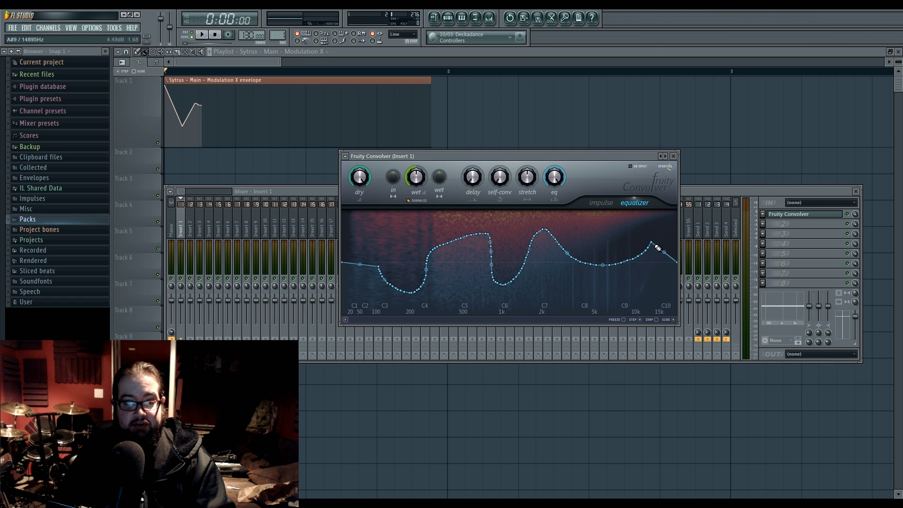
pyautogui.moveTo(429, 267); pyautogui.dragTo(682, 264)
pyautogui.moveTo(485, 286); pyautogui.dragTo(316, 328)
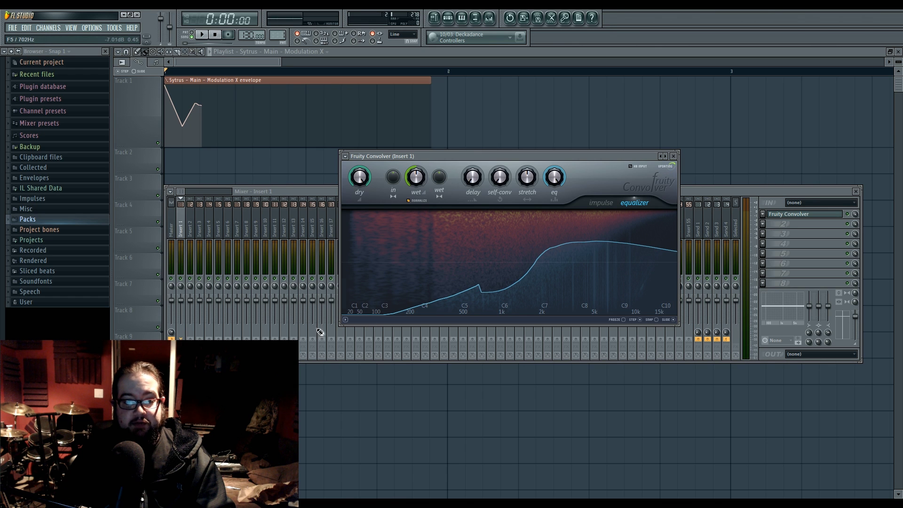
pyautogui.moveTo(493, 282); pyautogui.dragTo(303, 279)
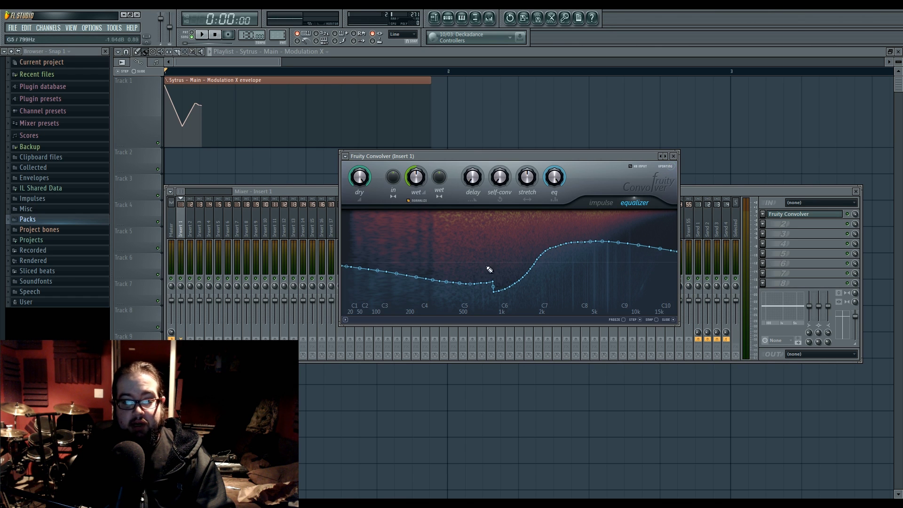
pyautogui.moveTo(489, 247)
pyautogui.mouseDown()
pyautogui.moveTo(604, 283)
pyautogui.moveTo(648, 266)
pyautogui.mouseUp()
pyautogui.moveTo(417, 269)
pyautogui.mouseDown()
pyautogui.moveTo(515, 240)
pyautogui.moveTo(606, 287)
pyautogui.mouseUp()
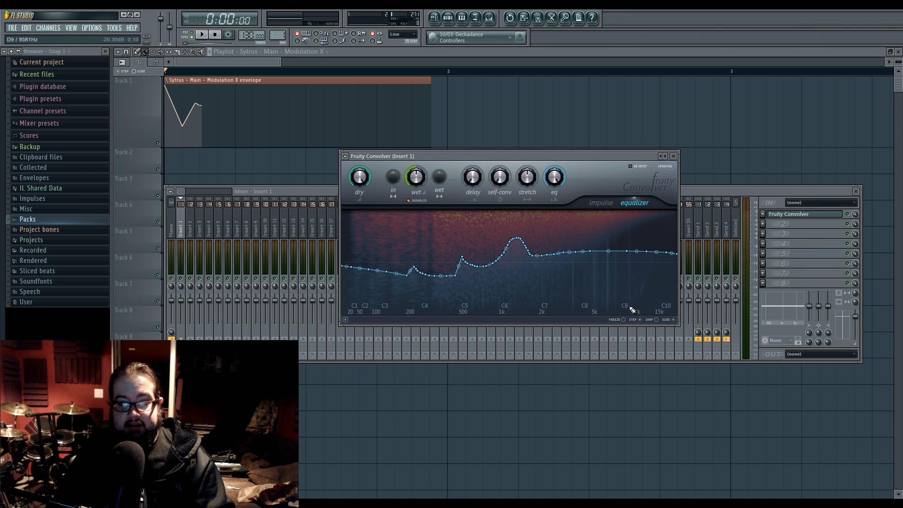
# - Turn off Step editing, add sharp dips across the equalizer's middle and high frequencies, and shift the peak near 500 Hz slightly higher in frequency
pyautogui.click(647, 318)
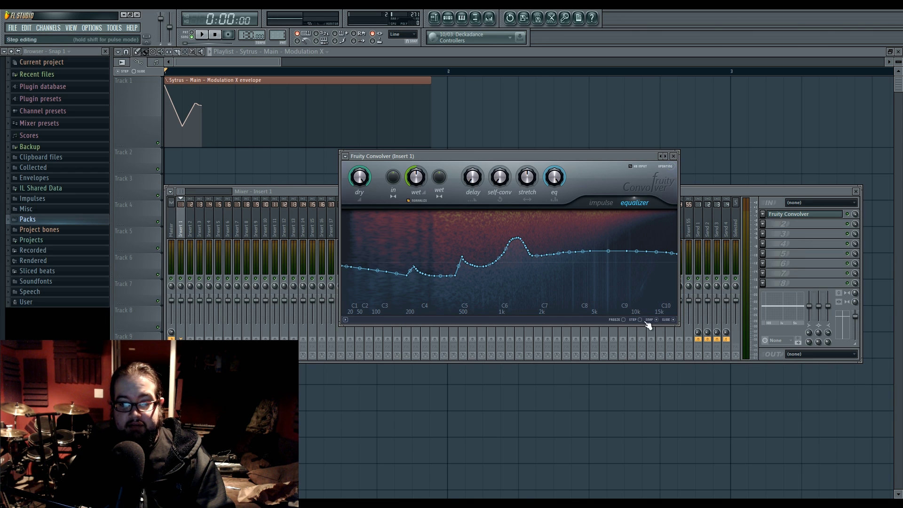
pyautogui.moveTo(537, 256)
pyautogui.mouseDown()
pyautogui.moveTo(560, 264)
pyautogui.moveTo(586, 252)
pyautogui.mouseUp()
pyautogui.moveTo(618, 280)
pyautogui.mouseDown()
pyautogui.moveTo(522, 298)
pyautogui.moveTo(530, 311)
pyautogui.moveTo(451, 292)
pyautogui.mouseUp()
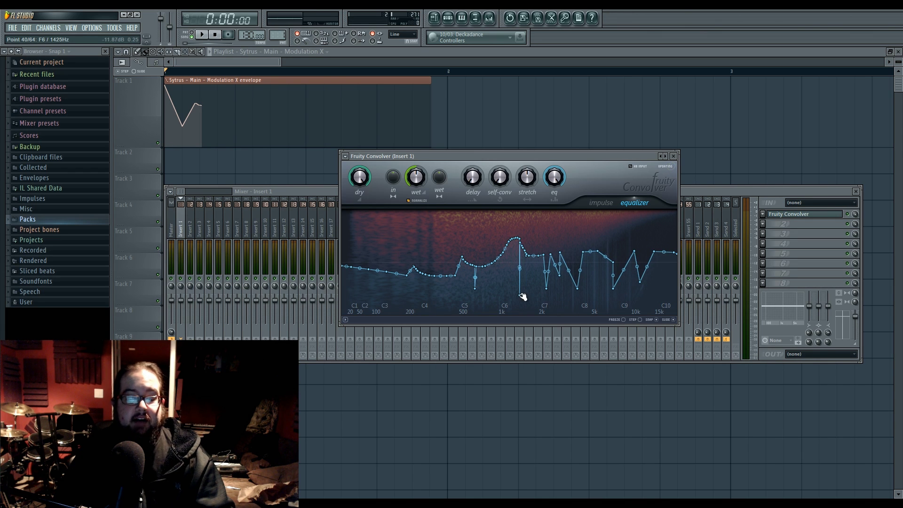
pyautogui.moveTo(462, 257)
pyautogui.mouseDown()
pyautogui.moveTo(447, 260)
pyautogui.moveTo(491, 254)
pyautogui.moveTo(471, 258)
pyautogui.mouseUp()
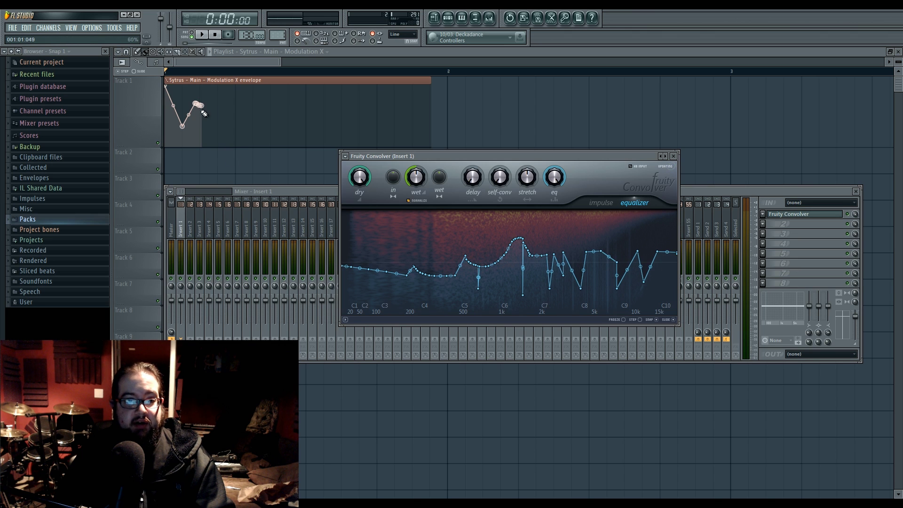
# - Return to the playlist, add an end point at about 30% to the Modulation X clip, and copy its value
pyautogui.click(230, 111)
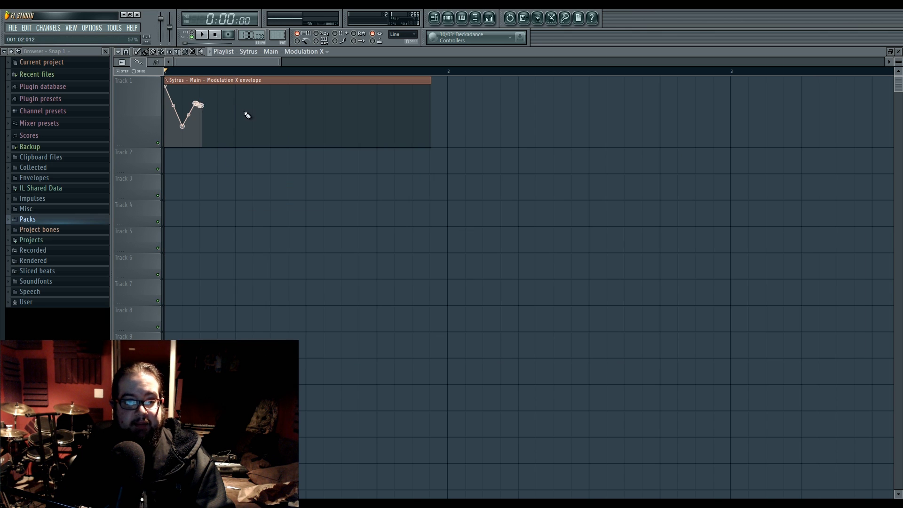
pyautogui.click(288, 128)
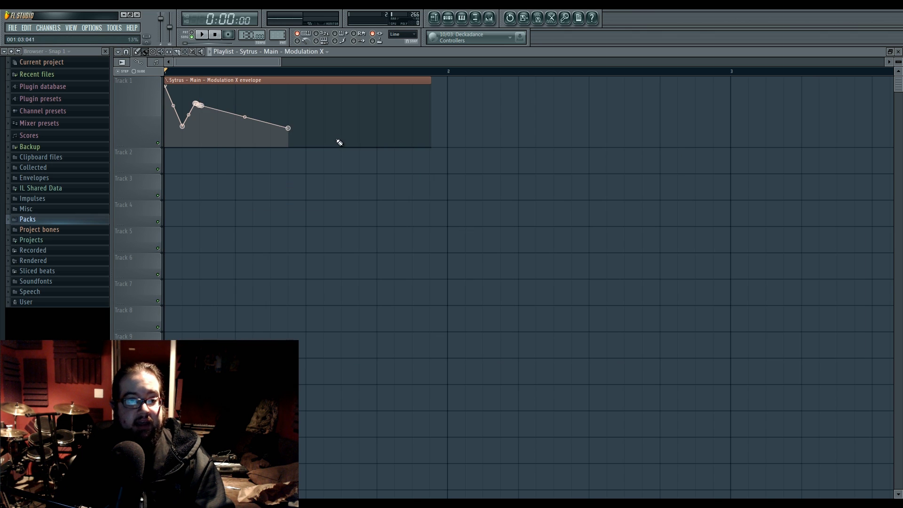
pyautogui.rightClick(289, 128)
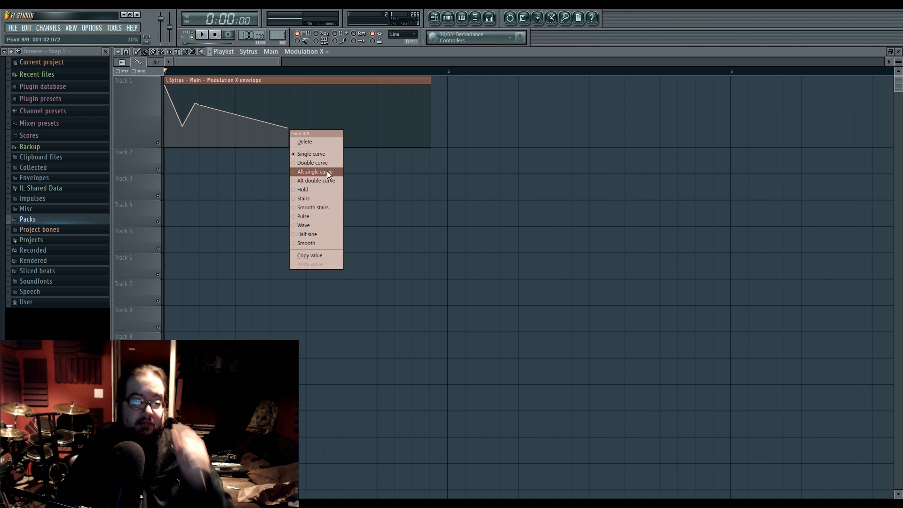
pyautogui.click(334, 256)
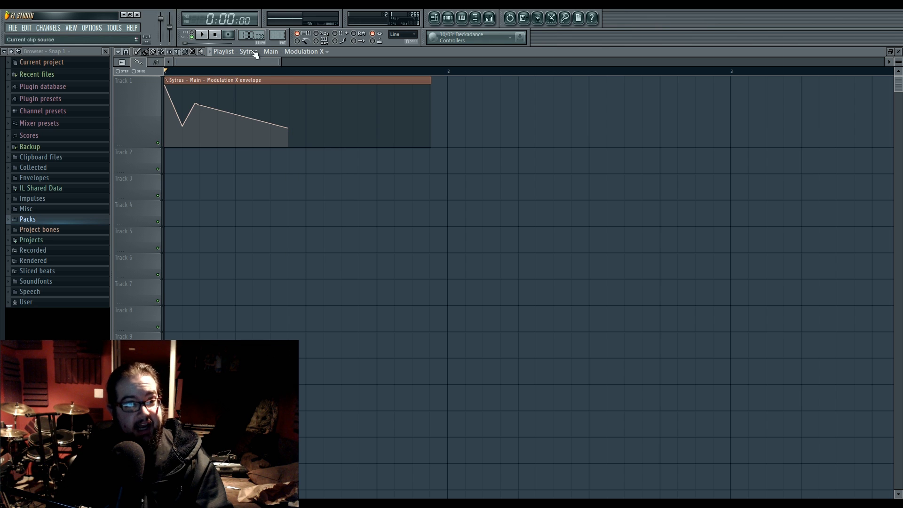
# - Copy the value from a point early in the Modulation X curve and paste it (50%) onto the end point
pyautogui.rightClick(196, 104)
pyautogui.click(218, 120)
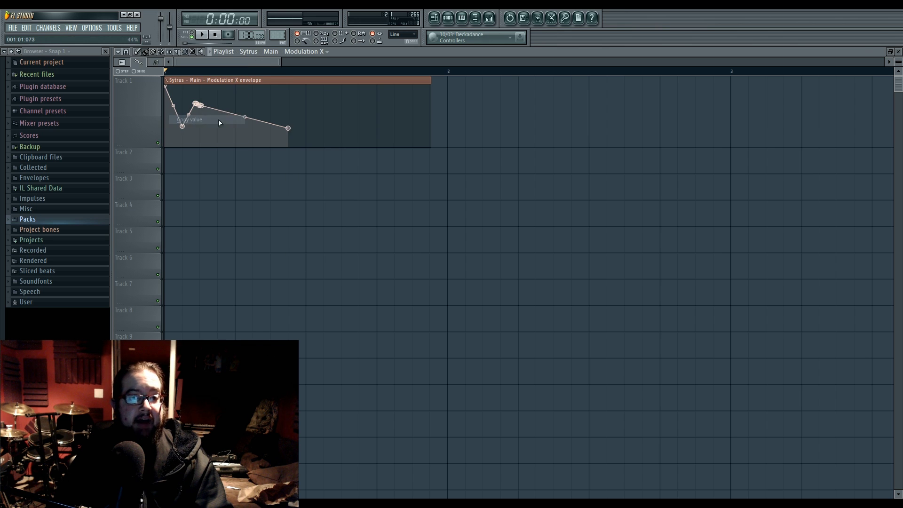
pyautogui.rightClick(288, 128)
pyautogui.click(343, 264)
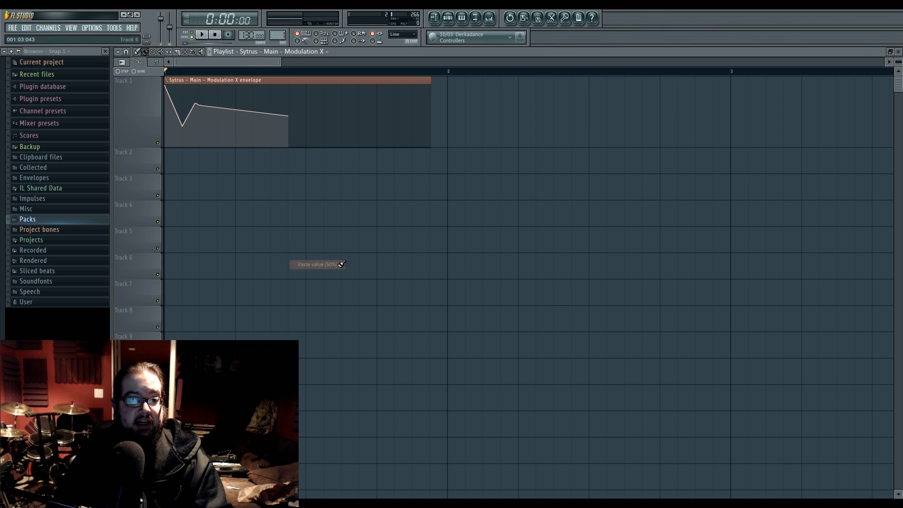
# - Extend the Modulation X curve by moving its end point later, and add a low point and a high peak before it
pyautogui.moveTo(289, 116); pyautogui.dragTo(324, 120)
pyautogui.rightClick(325, 120)
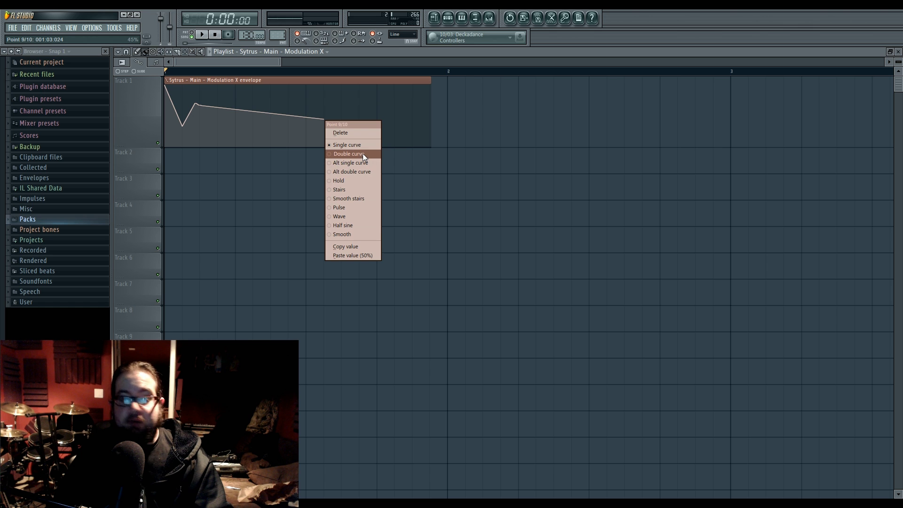
pyautogui.click(244, 130)
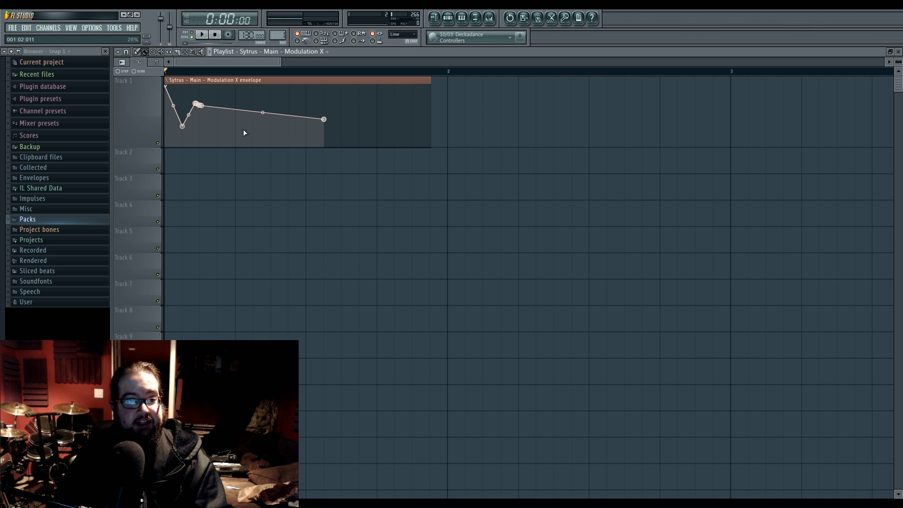
pyautogui.rightClick(253, 140)
pyautogui.moveTo(325, 119); pyautogui.dragTo(394, 117)
# - Set the high peak's curve type to Pulse, adjust the pulse tension, and move the peak later to widen the pulse section
pyautogui.rightClick(325, 91)
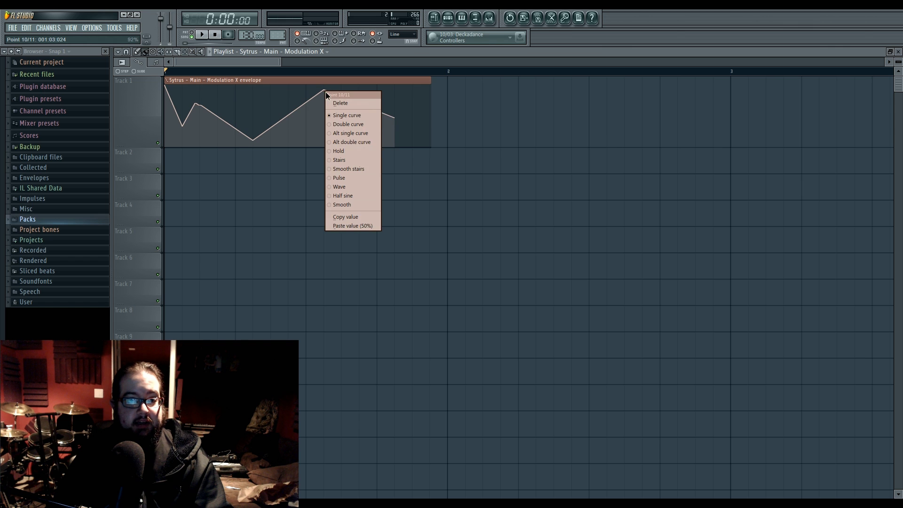
pyautogui.click(359, 177)
pyautogui.moveTo(288, 140)
pyautogui.mouseDown()
pyautogui.moveTo(289, 123)
pyautogui.moveTo(289, 132)
pyautogui.mouseUp()
pyautogui.moveTo(323, 89); pyautogui.dragTo(377, 87)
pyautogui.moveTo(315, 140)
pyautogui.mouseDown()
pyautogui.moveTo(315, 149)
pyautogui.moveTo(314, 138)
pyautogui.mouseUp()
# - Open the mixer and load Gross Beat into the first effect slot of Insert 2
pyautogui.click(489, 18)
pyautogui.click(200, 221)
pyautogui.click(191, 221)
pyautogui.click(767, 215)
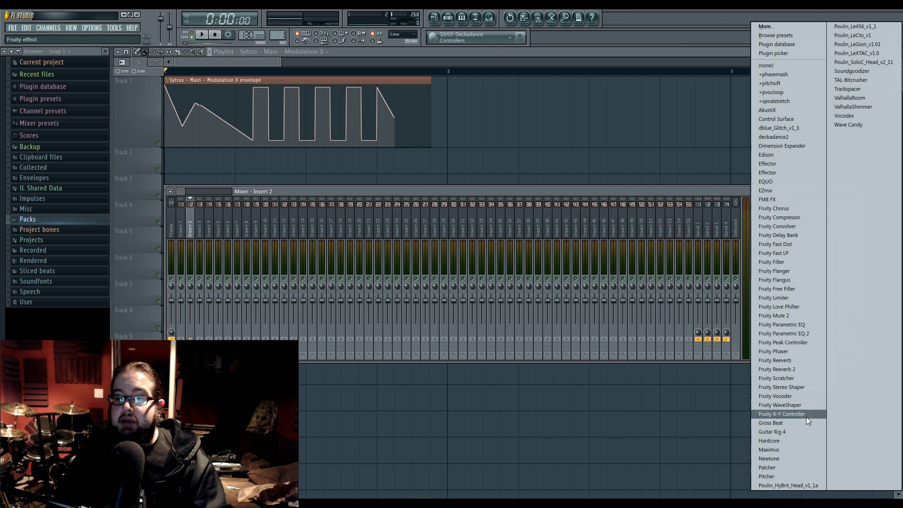
pyautogui.click(781, 422)
# - Add a low held section spanning the second beat of Gross Beat's Empty volume envelope, and check the point's curve types
pyautogui.moveTo(303, 113); pyautogui.dragTo(374, 325)
pyautogui.moveTo(444, 192); pyautogui.dragTo(435, 125)
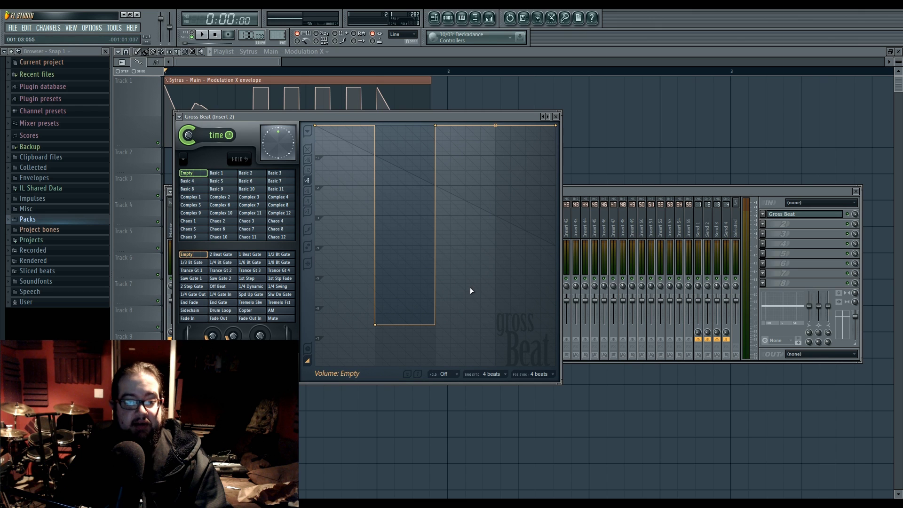
pyautogui.rightClick(435, 125)
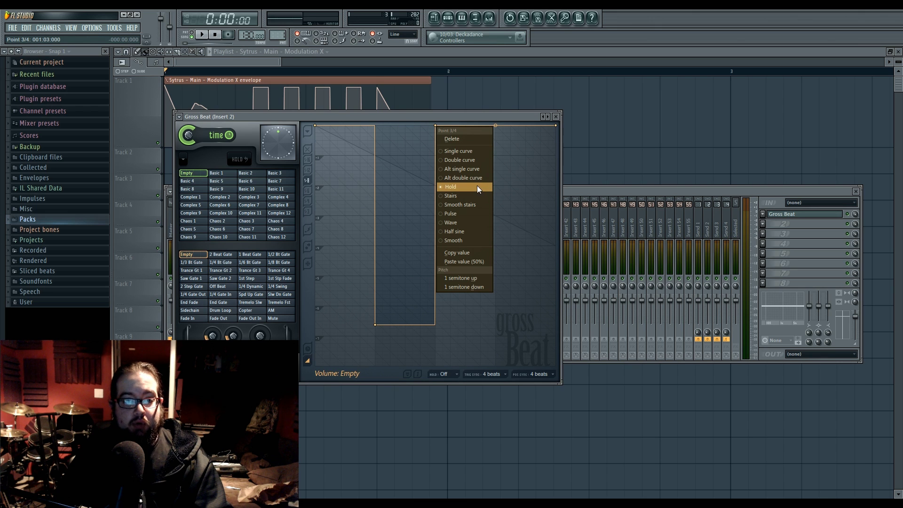
pyautogui.click(399, 229)
pyautogui.moveTo(375, 325)
pyautogui.mouseDown()
pyautogui.moveTo(421, 324)
pyautogui.moveTo(375, 324)
pyautogui.mouseUp()
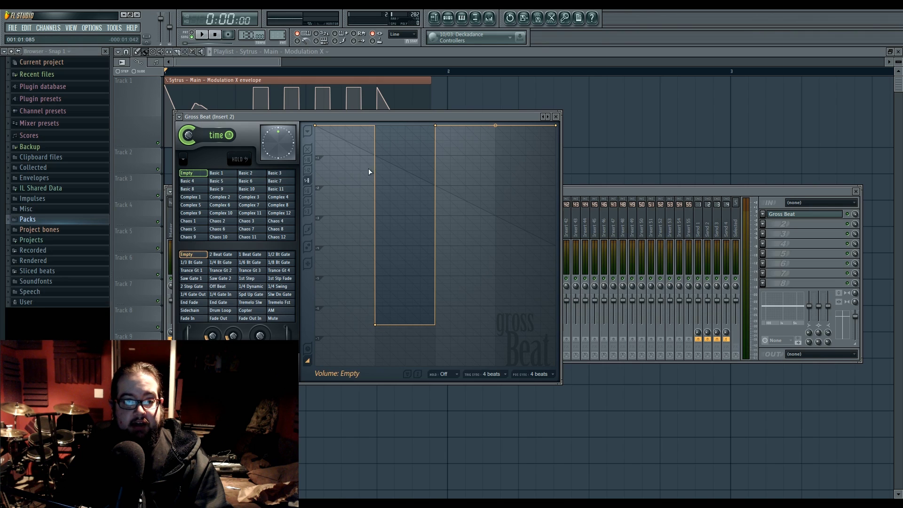
# - Add a shorter low held section in the second half of the third beat of Gross Beat's volume envelope
pyautogui.moveTo(436, 125)
pyautogui.mouseDown()
pyautogui.moveTo(460, 125)
pyautogui.moveTo(440, 128)
pyautogui.mouseUp()
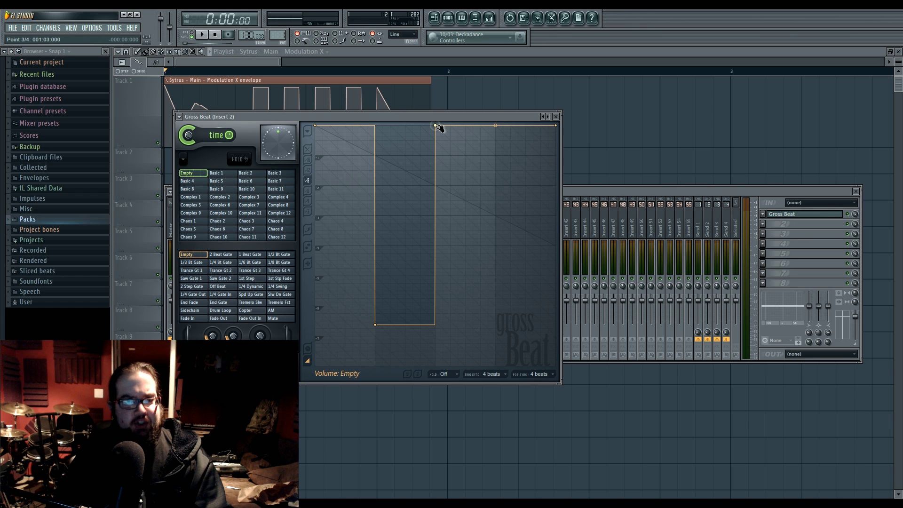
pyautogui.moveTo(489, 244); pyautogui.dragTo(465, 325)
pyautogui.moveTo(510, 225); pyautogui.dragTo(495, 125)
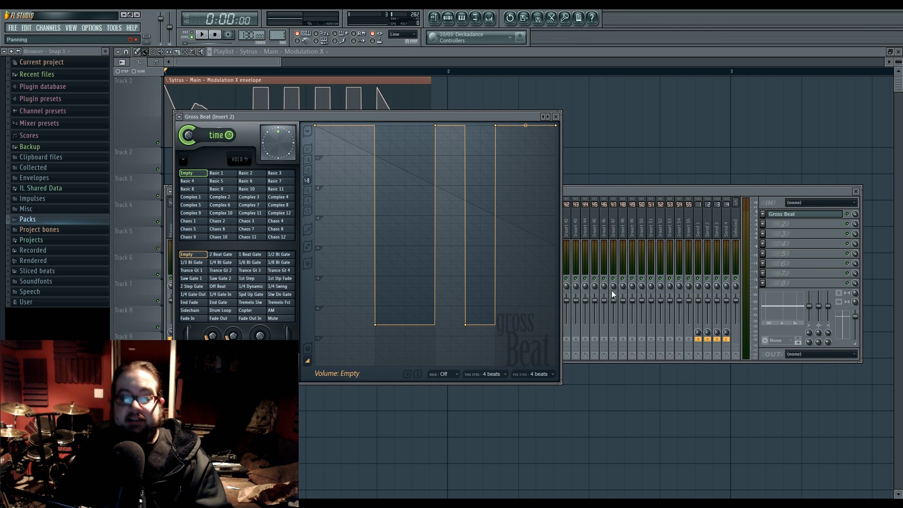
# - Replace Gross Beat with Vocodex in the first effect slot of Insert 2 and move its window higher over the mixer
pyautogui.click(773, 224)
pyautogui.moveTo(768, 225)
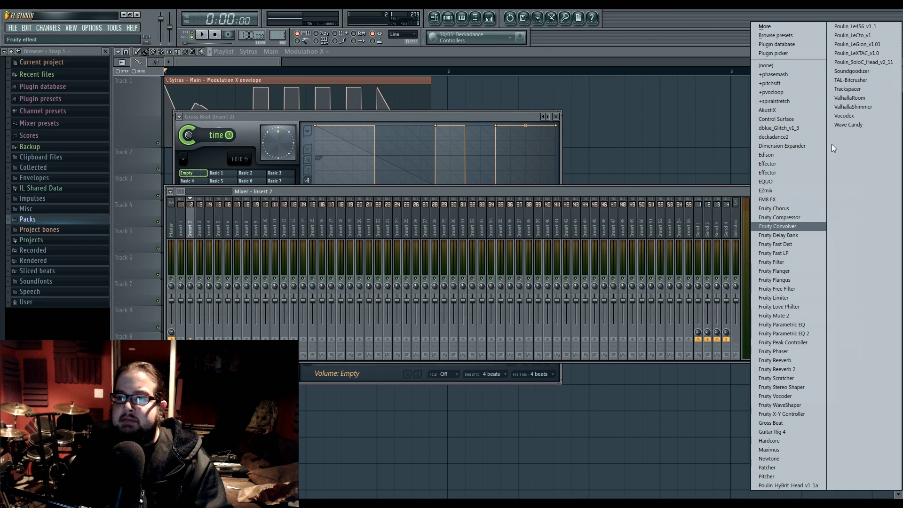
pyautogui.click(846, 116)
pyautogui.moveTo(340, 116); pyautogui.dragTo(481, 84)
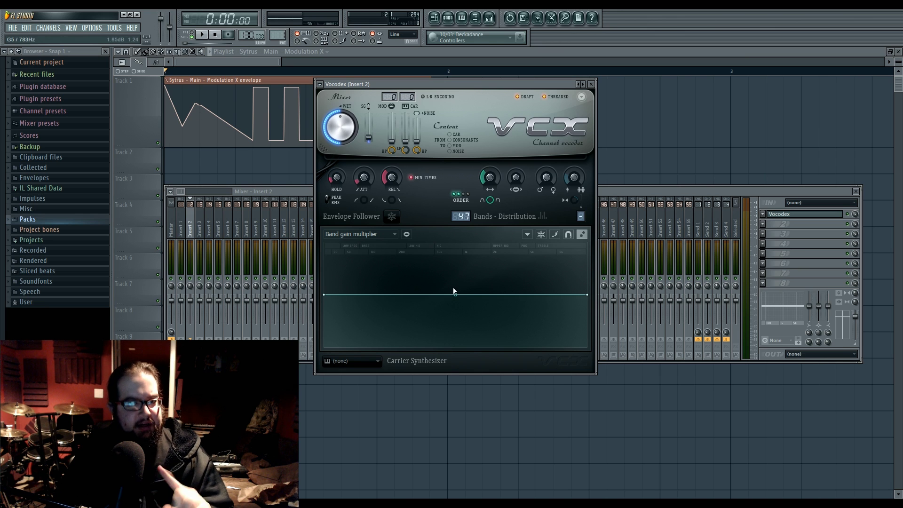
# - Return to the step sequencer, open the Sytrus channel and show its filter 1 page followed by operator 1
pyautogui.click(434, 18)
pyautogui.click(447, 19)
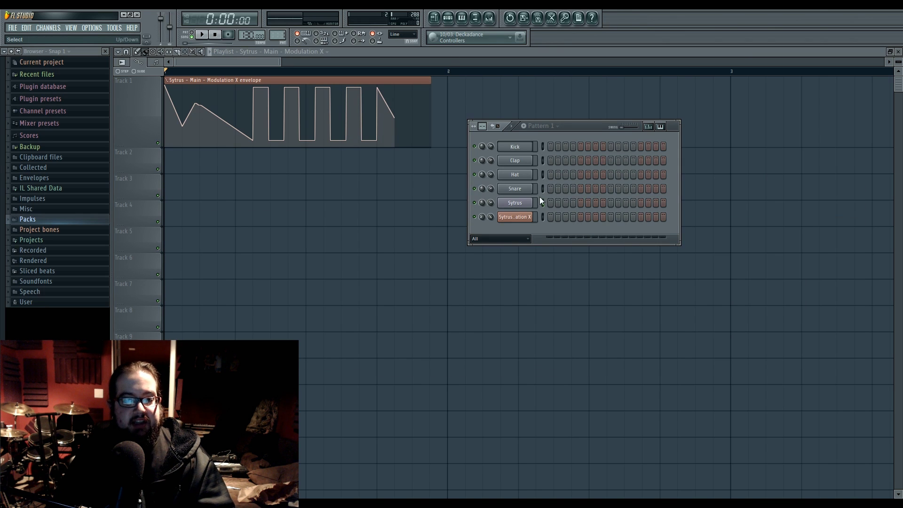
pyautogui.click(524, 203)
pyautogui.click(528, 161)
pyautogui.moveTo(523, 134); pyautogui.dragTo(503, 175)
pyautogui.click(474, 298)
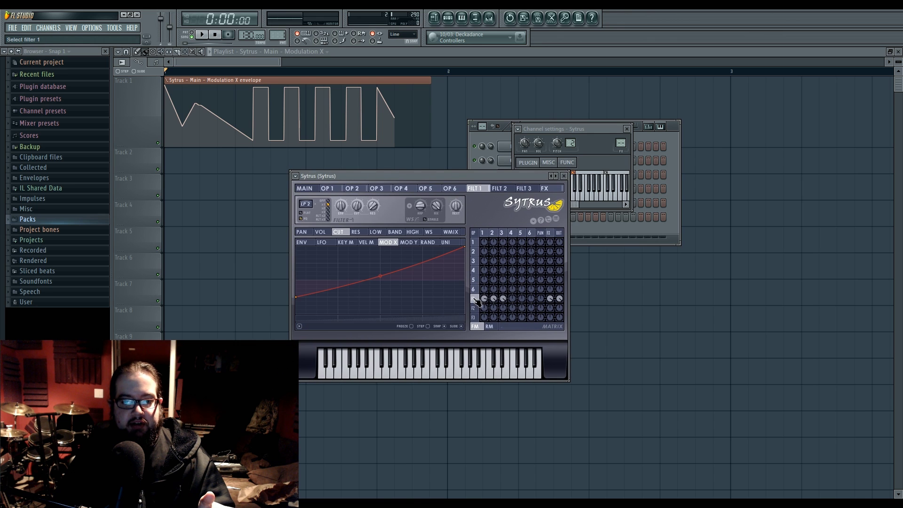
pyautogui.click(484, 233)
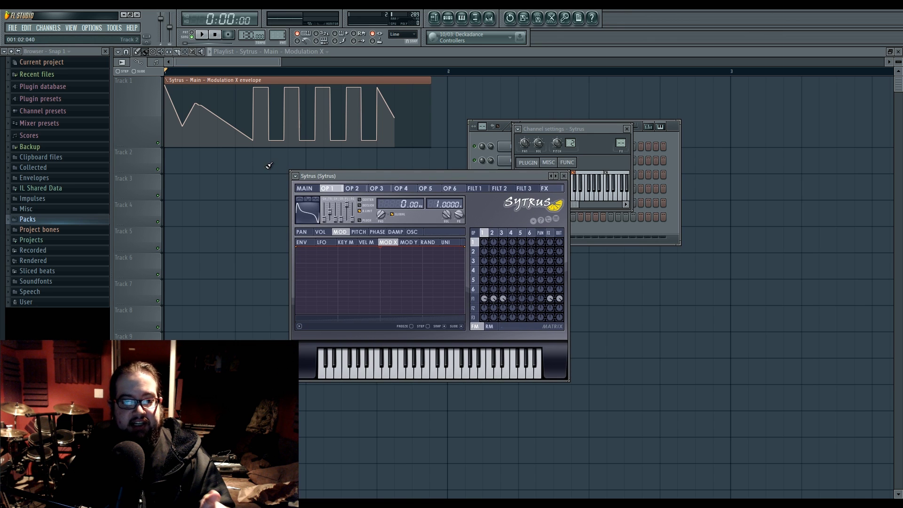
# - Load the Default preset in Sytrus and show operator 1's volume envelope
pyautogui.click(295, 175)
pyautogui.moveTo(343, 201)
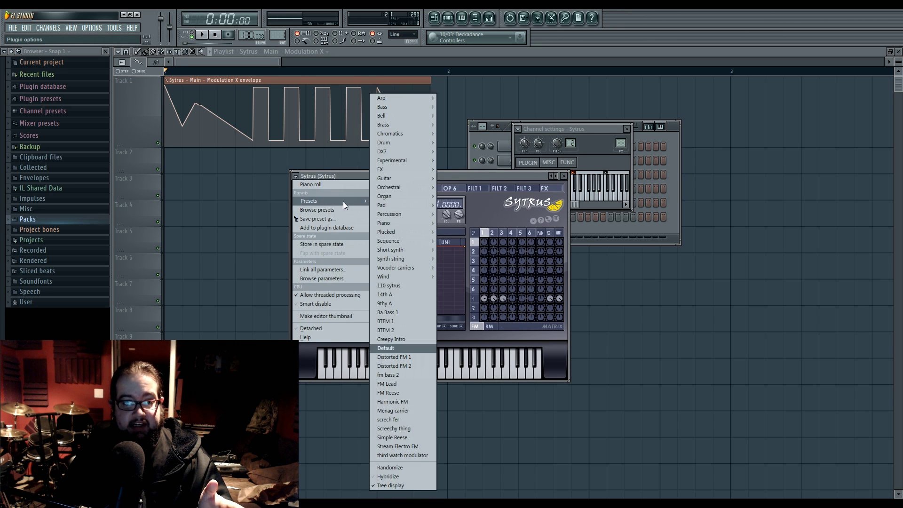
pyautogui.click(412, 339)
pyautogui.click(295, 176)
pyautogui.moveTo(313, 201)
pyautogui.click(397, 318)
pyautogui.moveTo(394, 177); pyautogui.dragTo(385, 189)
pyautogui.click(312, 242)
pyautogui.click(292, 252)
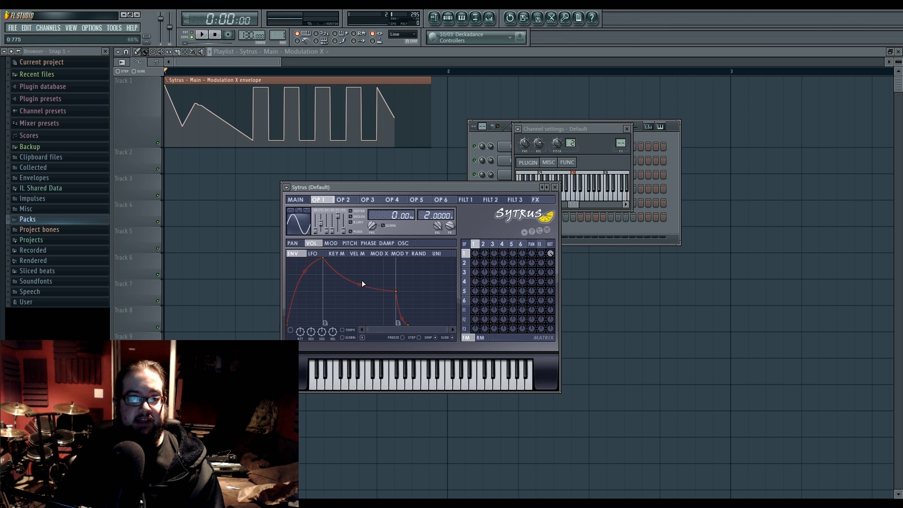
pyautogui.moveTo(390, 187); pyautogui.dragTo(385, 205)
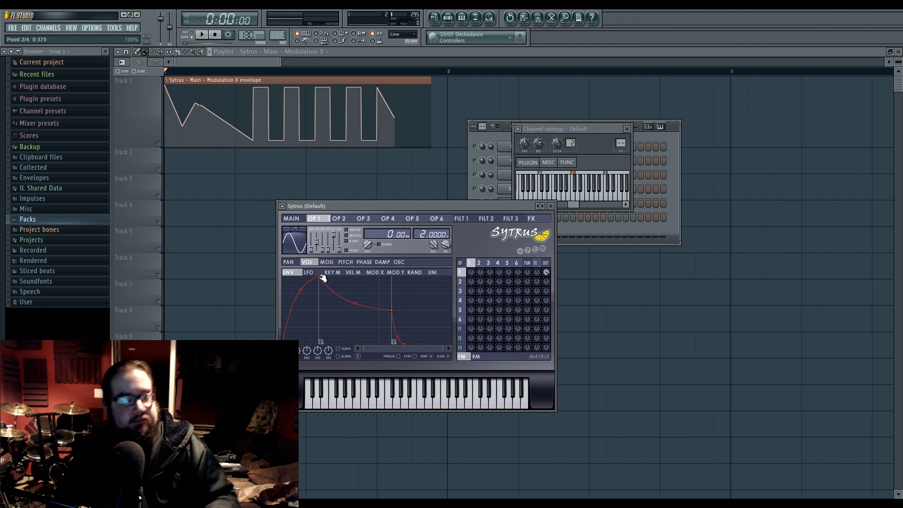
# - Try the attack control of operator 1's volume envelope, move the decay point to 0:400 and check its point options
pyautogui.moveTo(298, 352); pyautogui.dragTo(299, 349)
pyautogui.scroll(5, 299, 351)
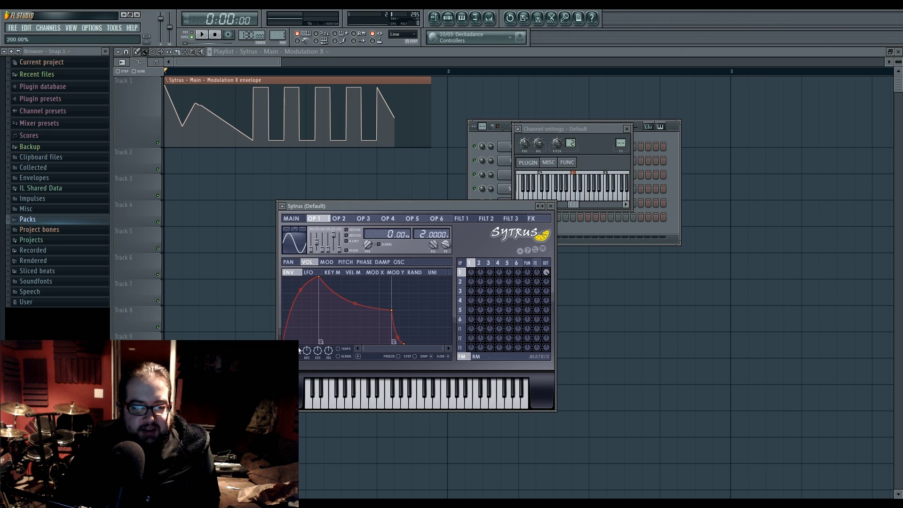
pyautogui.moveTo(299, 351); pyautogui.dragTo(299, 346)
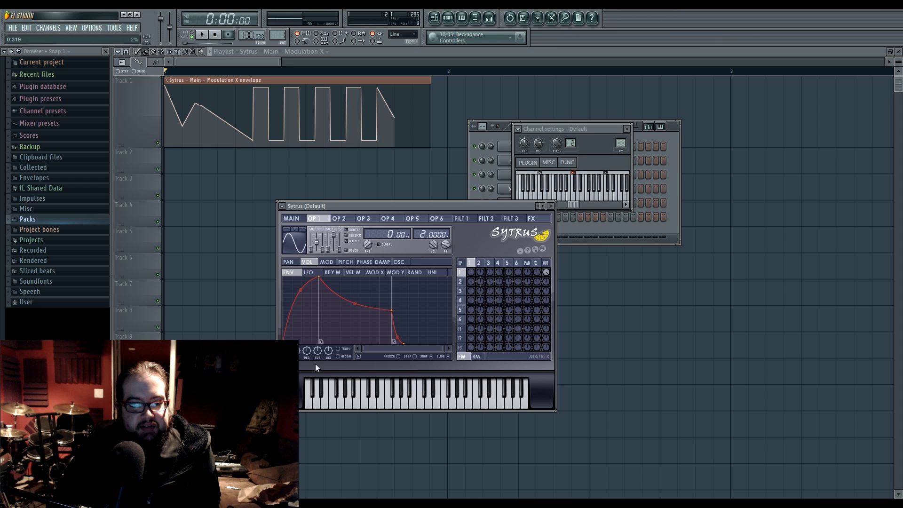
pyautogui.moveTo(321, 278)
pyautogui.mouseDown()
pyautogui.moveTo(341, 289)
pyautogui.moveTo(324, 277)
pyautogui.mouseUp()
pyautogui.rightClick(318, 282)
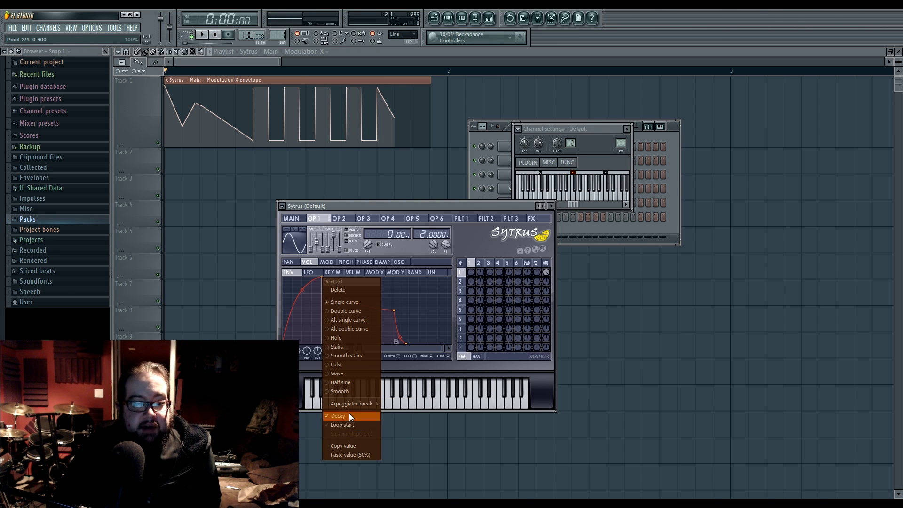
pyautogui.click(358, 210)
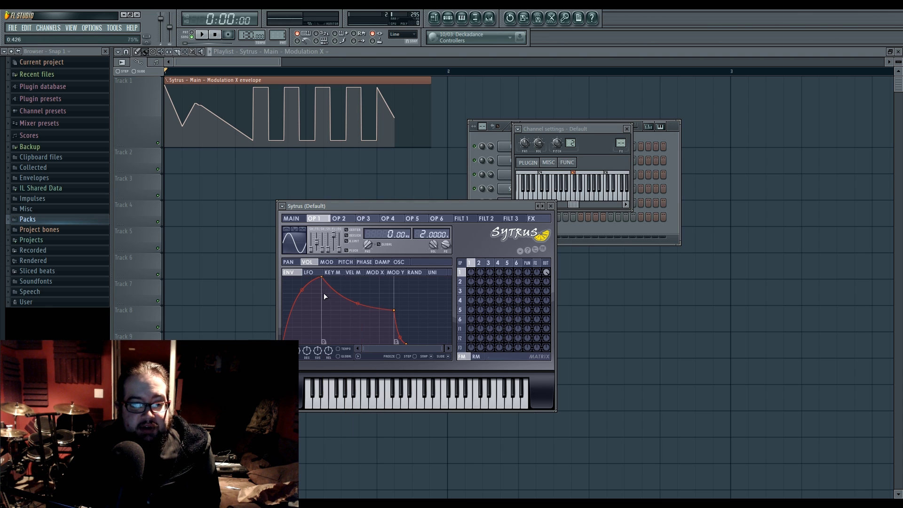
# - Add a peak and a dip before the decay point of operator 1's volume envelope and move the first peak later
pyautogui.moveTo(322, 277); pyautogui.dragTo(360, 284)
pyautogui.rightClick(332, 323)
pyautogui.moveTo(333, 324); pyautogui.dragTo(312, 323)
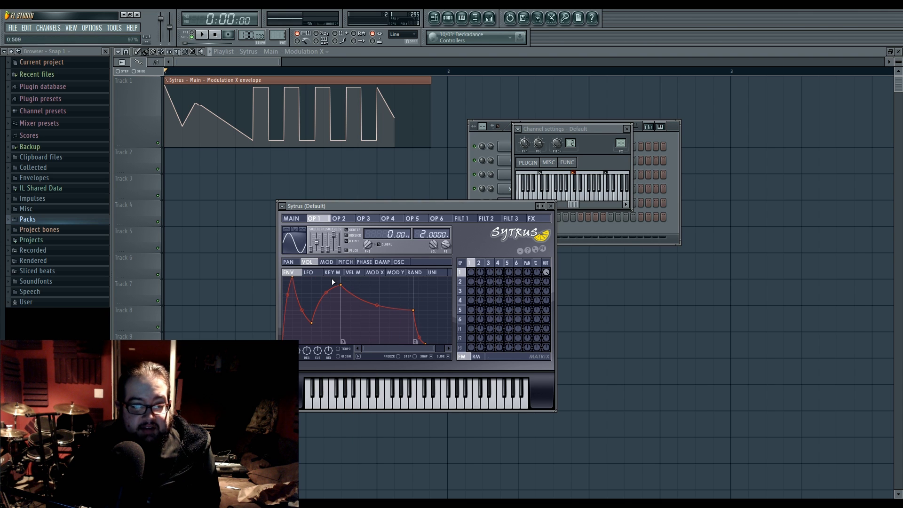
pyautogui.click(368, 394)
pyautogui.moveTo(294, 277); pyautogui.dragTo(323, 282)
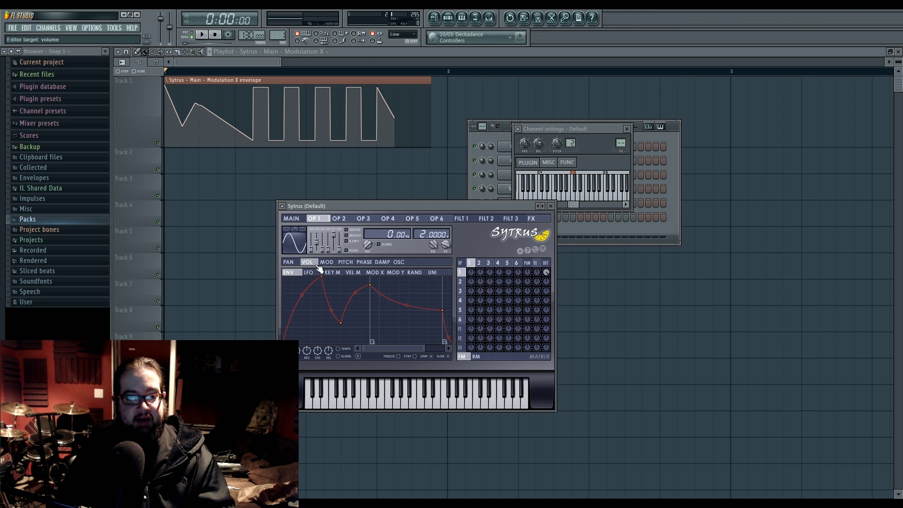
# - On operator 1's pitch envelope, set the decay point's curve type to Pulse, move the point later and adjust the pulse tension
pyautogui.click(382, 262)
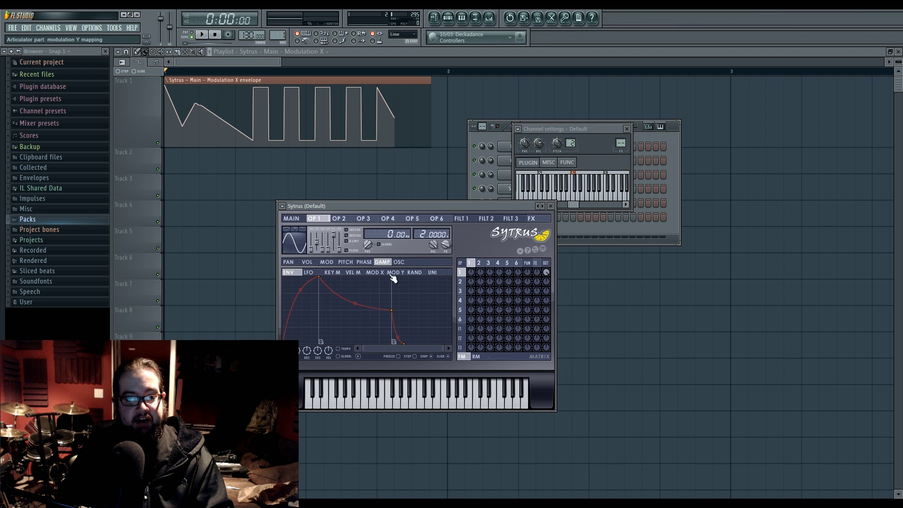
pyautogui.click(332, 273)
pyautogui.click(309, 272)
pyautogui.click(345, 262)
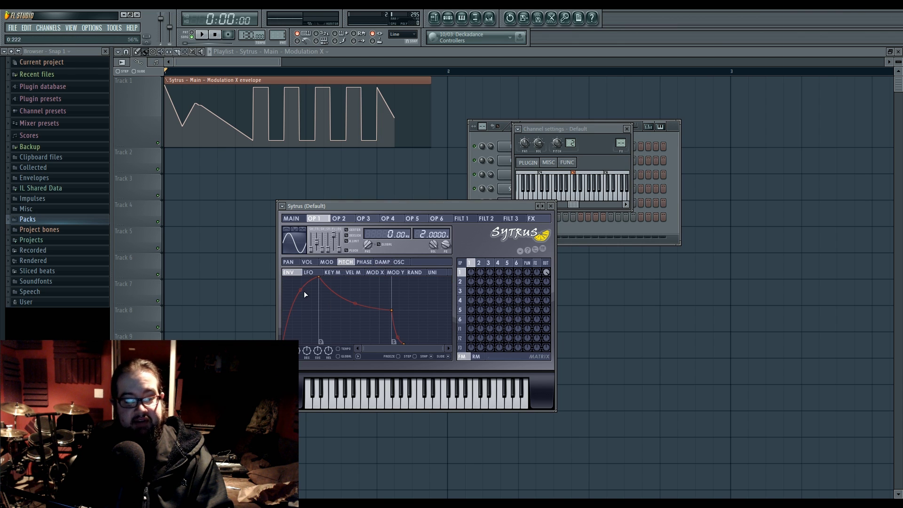
pyautogui.moveTo(323, 280)
pyautogui.mouseDown()
pyautogui.moveTo(370, 279)
pyautogui.moveTo(330, 279)
pyautogui.mouseUp()
pyautogui.rightClick(331, 278)
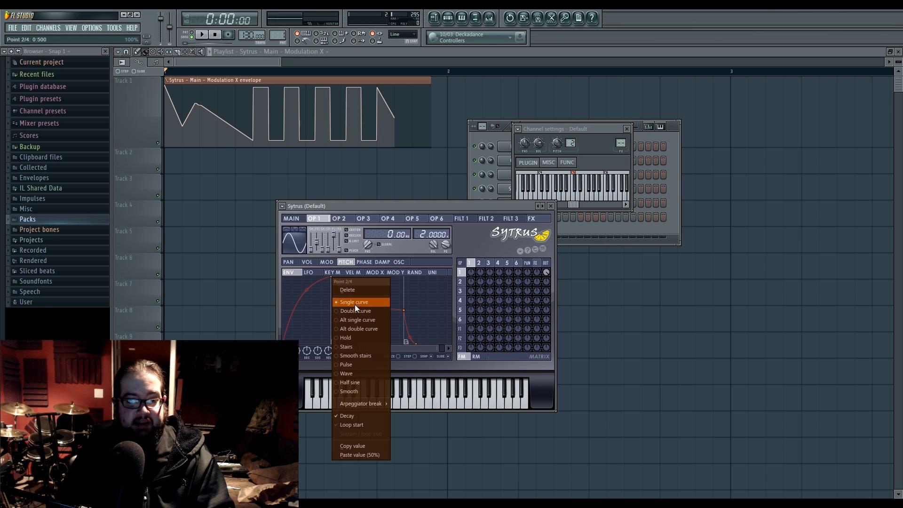
pyautogui.click(376, 364)
pyautogui.moveTo(330, 278); pyautogui.dragTo(370, 279)
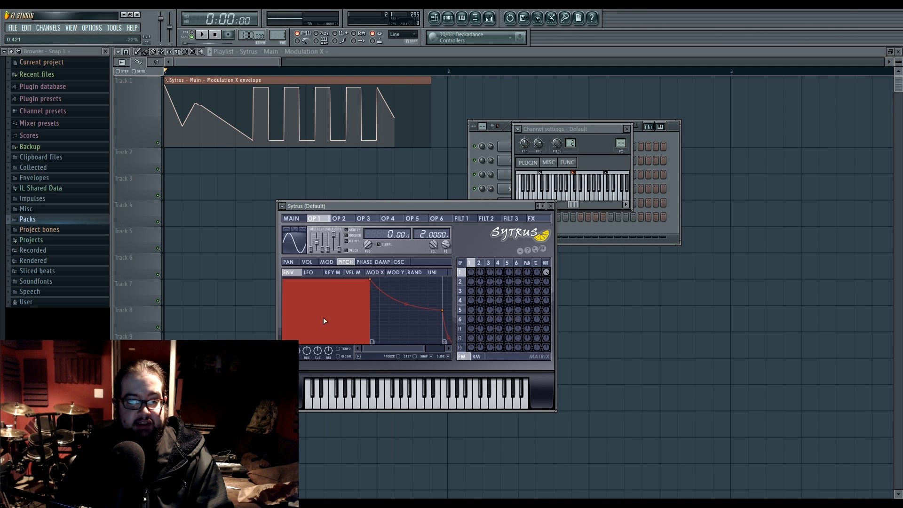
pyautogui.moveTo(326, 311)
pyautogui.mouseDown()
pyautogui.moveTo(326, 297)
pyautogui.moveTo(326, 312)
pyautogui.mouseUp()
# - Play a few notes to audition the pulsing pitch envelope
pyautogui.press('v')
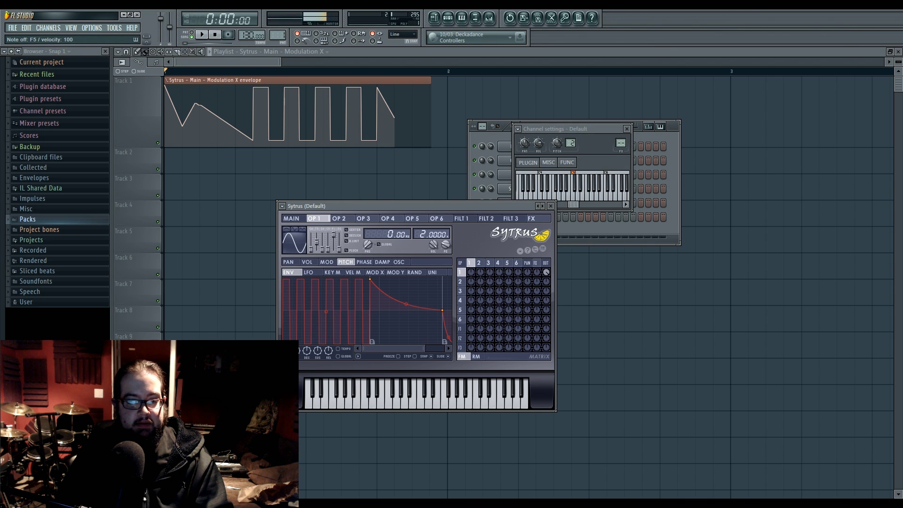
pyautogui.press('b')
pyautogui.press('x')
pyautogui.press('d')
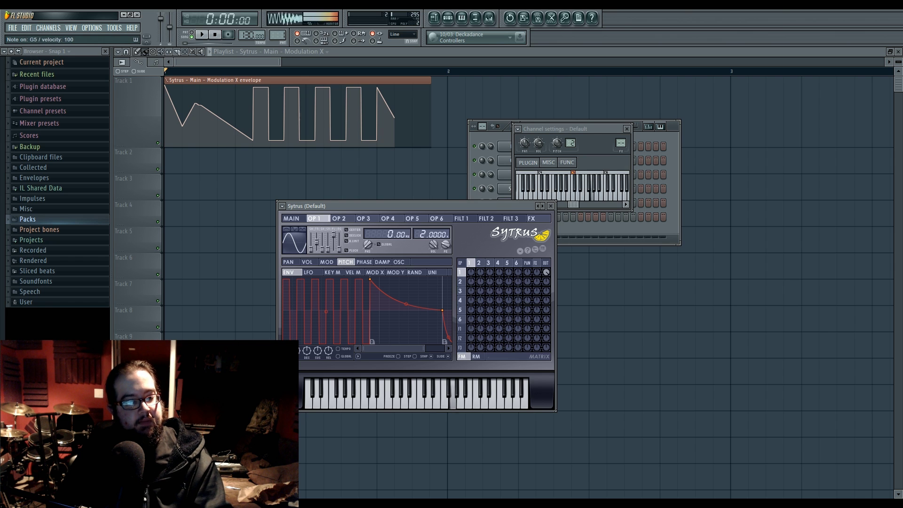
# - Raise the final release point of the pitch envelope to the maximum level and audition it with several notes
pyautogui.moveTo(400, 349); pyautogui.dragTo(470, 352)
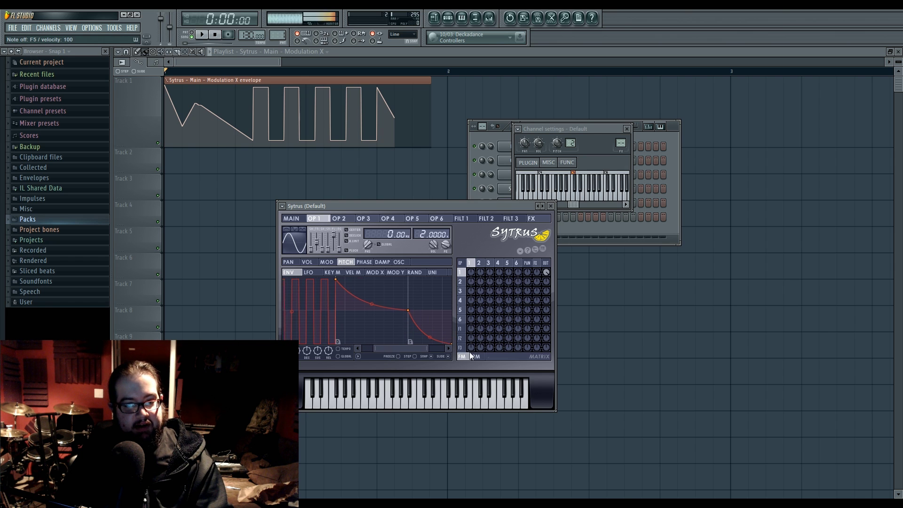
pyautogui.moveTo(451, 344); pyautogui.dragTo(443, 279)
pyautogui.press('b')
pyautogui.press('r')
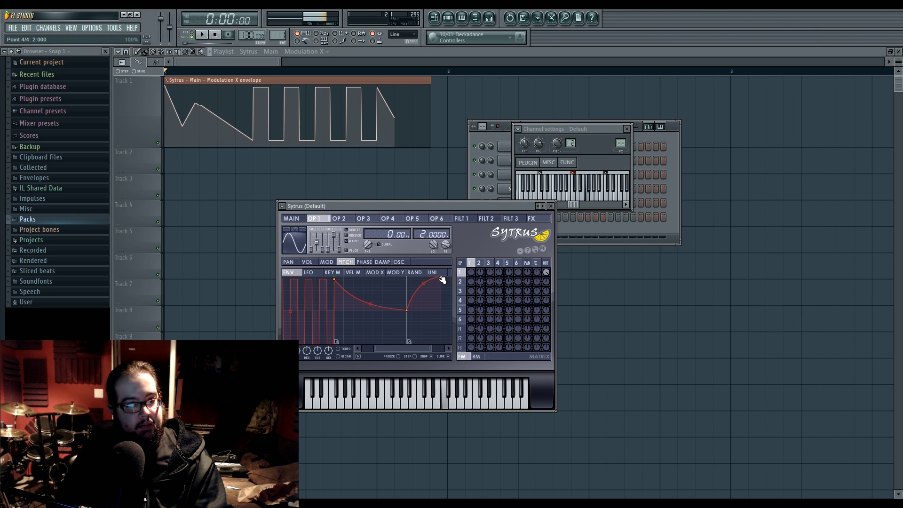
pyautogui.press('c')
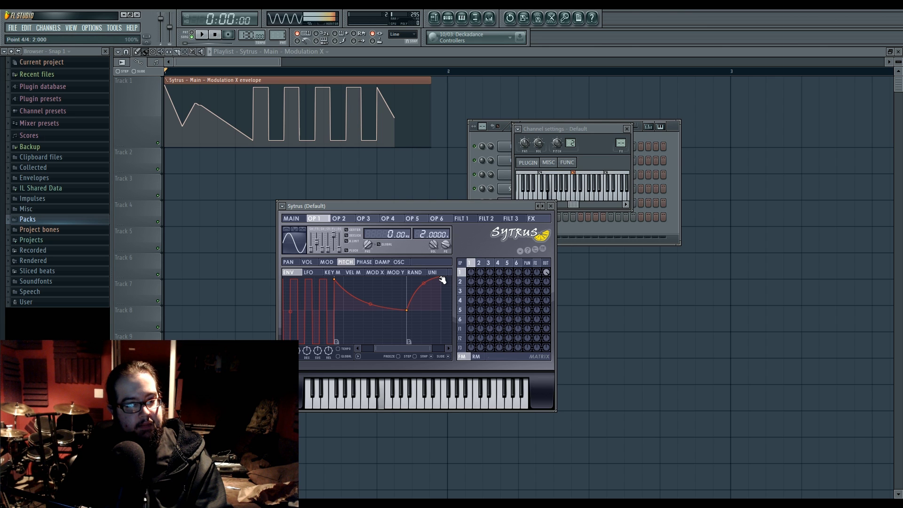
pyautogui.press('z')
pyautogui.press('x')
# - Vary the pulse tension of the pitch envelope's opening section, including 44 steps, while auditioning notes, and finish with fewer, wider pulses
pyautogui.moveTo(385, 349); pyautogui.dragTo(371, 348)
pyautogui.press('x')
pyautogui.press('x')
pyautogui.press('x')
pyautogui.moveTo(326, 311)
pyautogui.mouseDown()
pyautogui.moveTo(326, 287)
pyautogui.moveTo(326, 312)
pyautogui.mouseUp()
pyautogui.press('b')
pyautogui.press('c')
pyautogui.press('v')
pyautogui.press('x')
pyautogui.moveTo(326, 311)
pyautogui.mouseDown()
pyautogui.moveTo(326, 301)
pyautogui.moveTo(326, 312)
pyautogui.mouseUp()
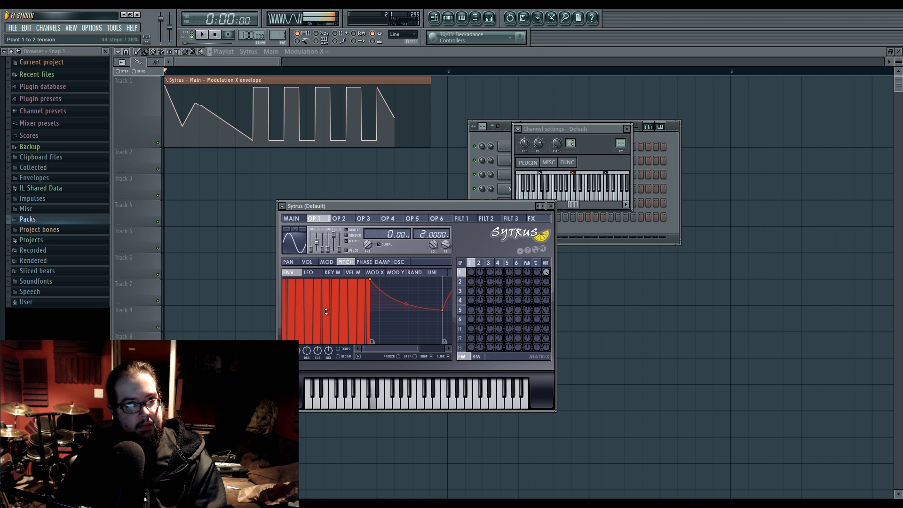
pyautogui.press('r')
pyautogui.press('z')
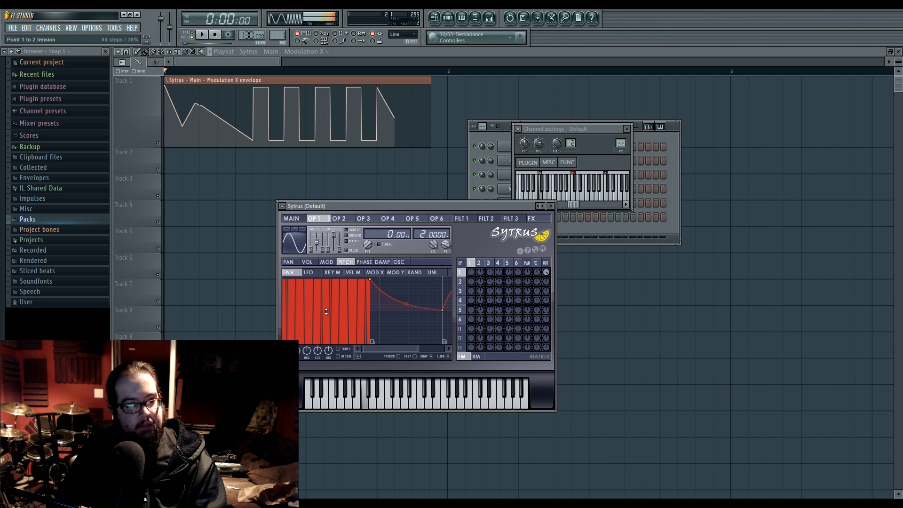
pyautogui.moveTo(326, 312); pyautogui.dragTo(326, 336)
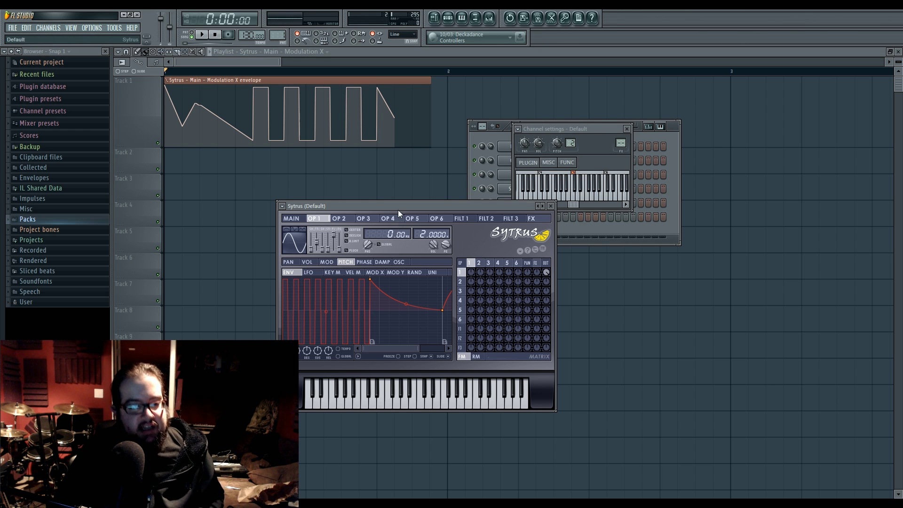
# - Check the decay point's curve options and save the pitch envelope as a state file named crazy in the Envelopes folder
pyautogui.rightClick(369, 279)
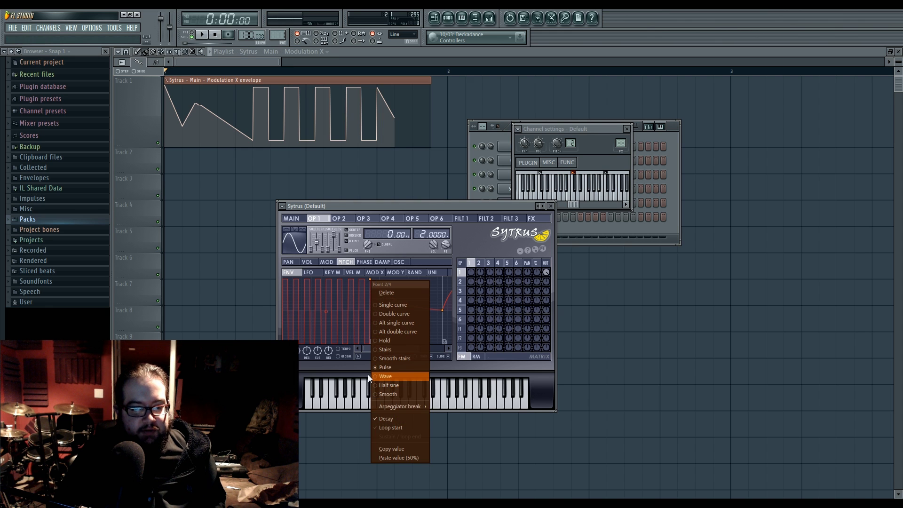
pyautogui.click(335, 368)
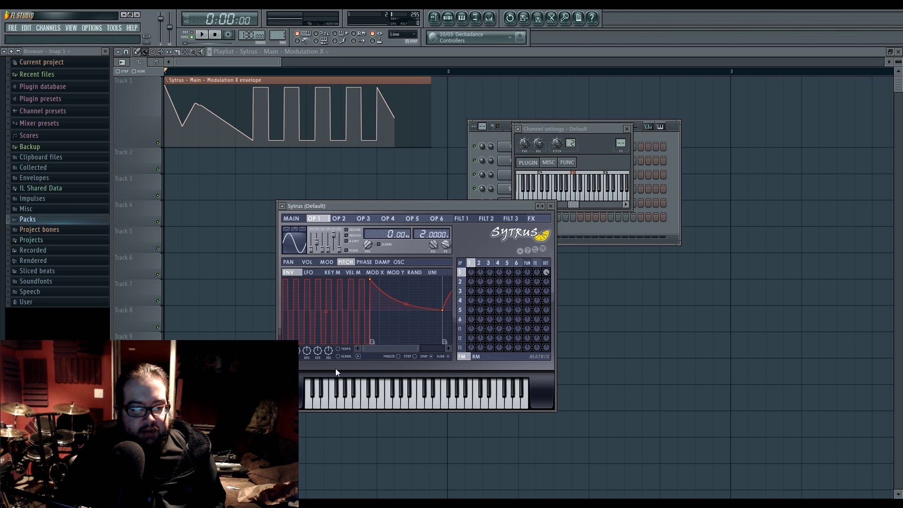
pyautogui.click(359, 357)
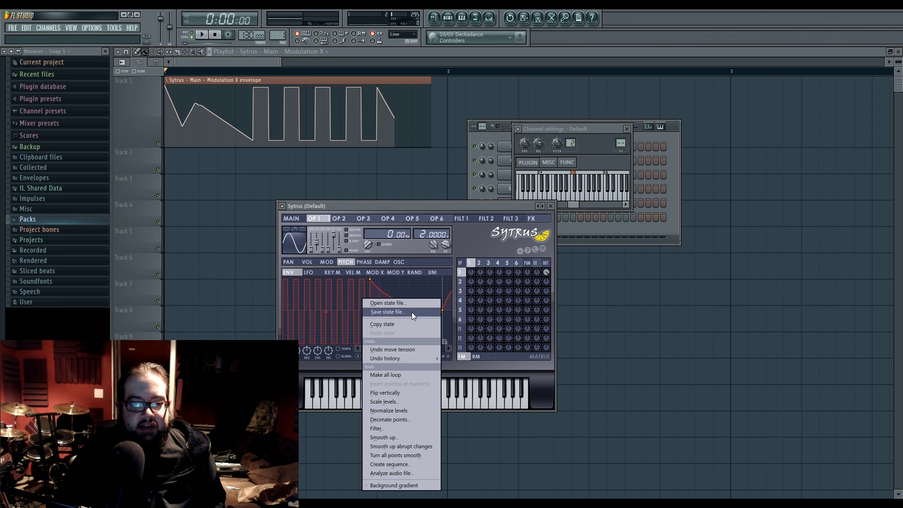
pyautogui.click(396, 312)
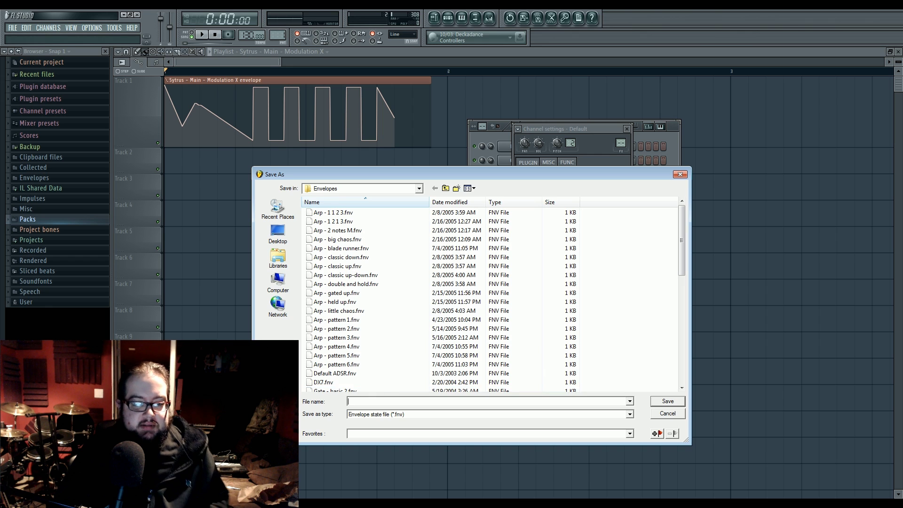
pyautogui.write('crazy')
pyautogui.press('Return')
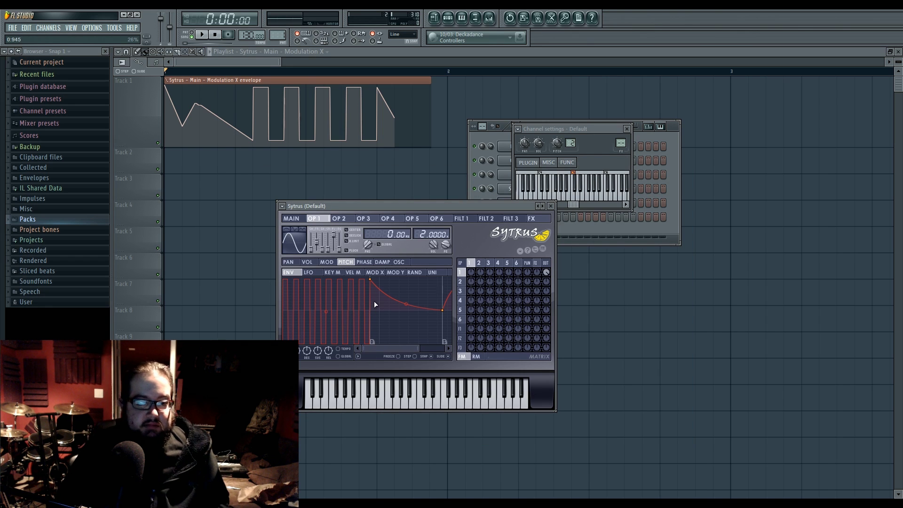
# - Try to load crazy.fnv from the Envelopes folder into operator 1's pitch Modulation X mapping, and add a pulsing peak about two thirds along it
pyautogui.click(375, 272)
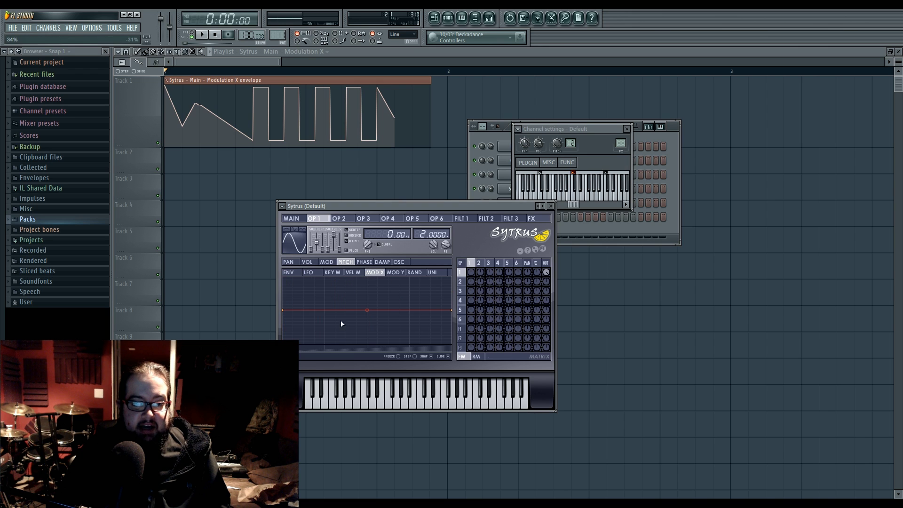
pyautogui.rightClick(292, 296)
pyautogui.click(318, 300)
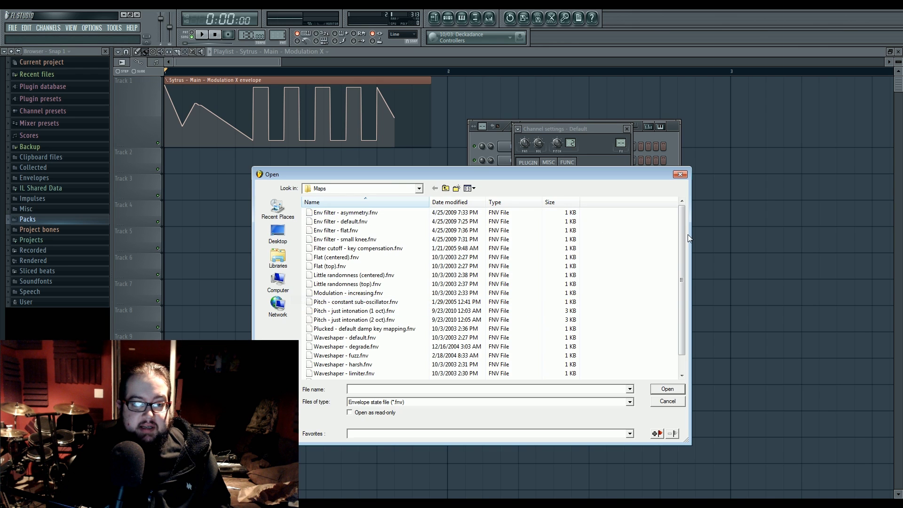
pyautogui.moveTo(683, 260); pyautogui.dragTo(685, 227)
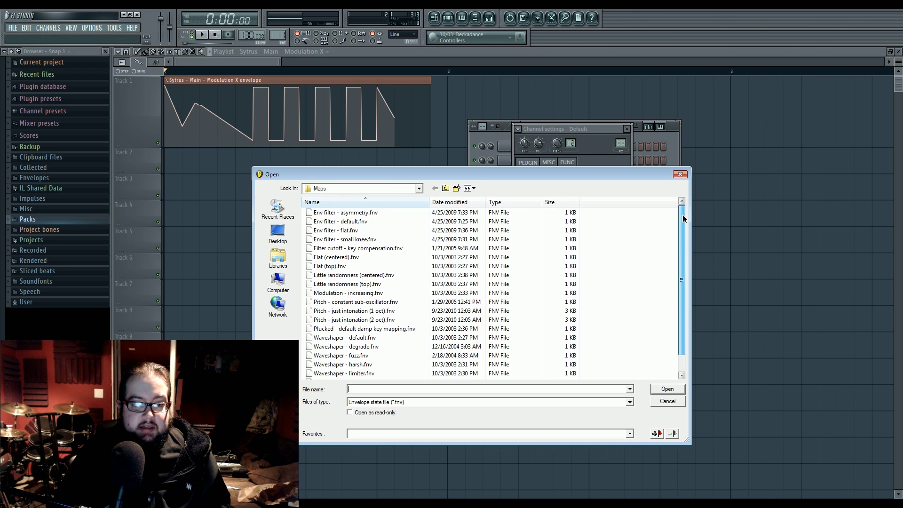
pyautogui.click(459, 202)
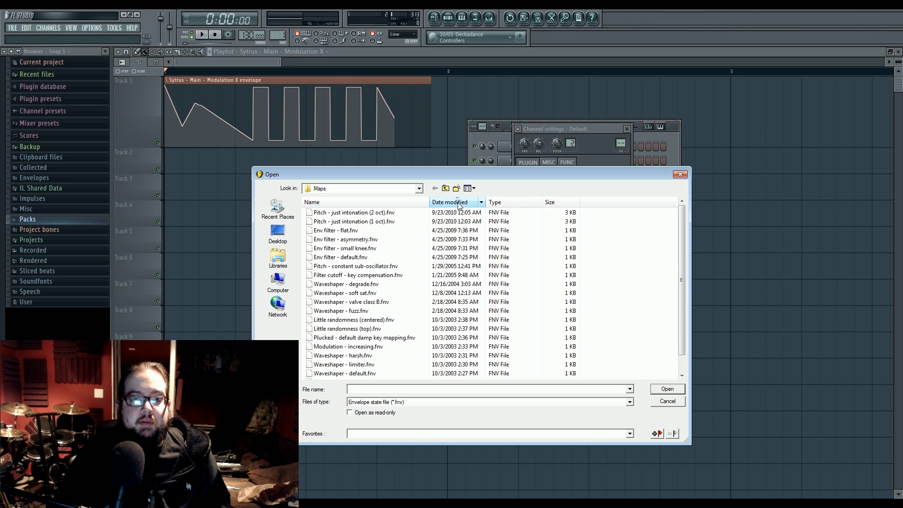
pyautogui.click(457, 203)
pyautogui.click(454, 203)
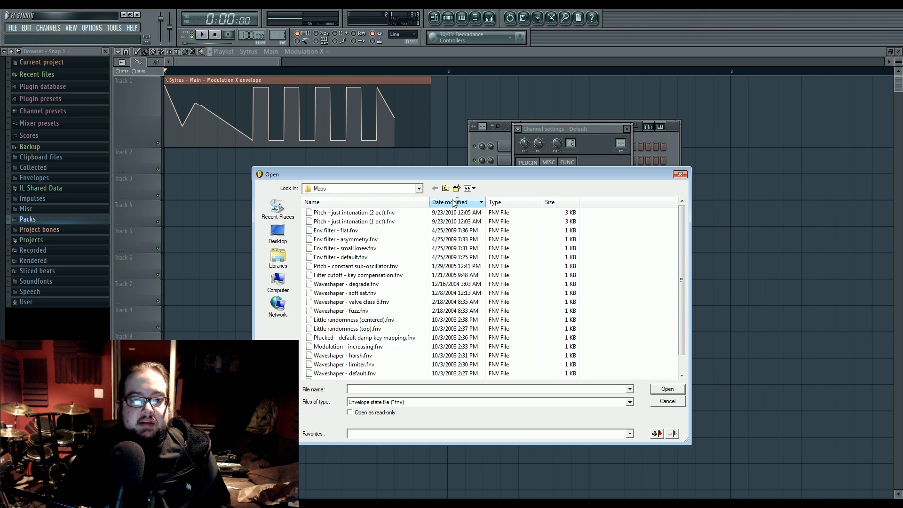
pyautogui.click(445, 189)
pyautogui.doubleClick(366, 222)
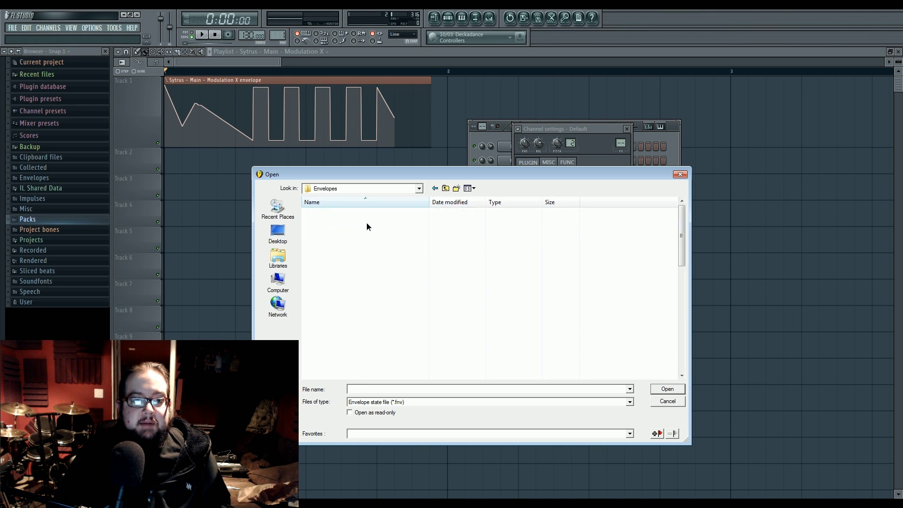
pyautogui.scroll(-3, 355, 337)
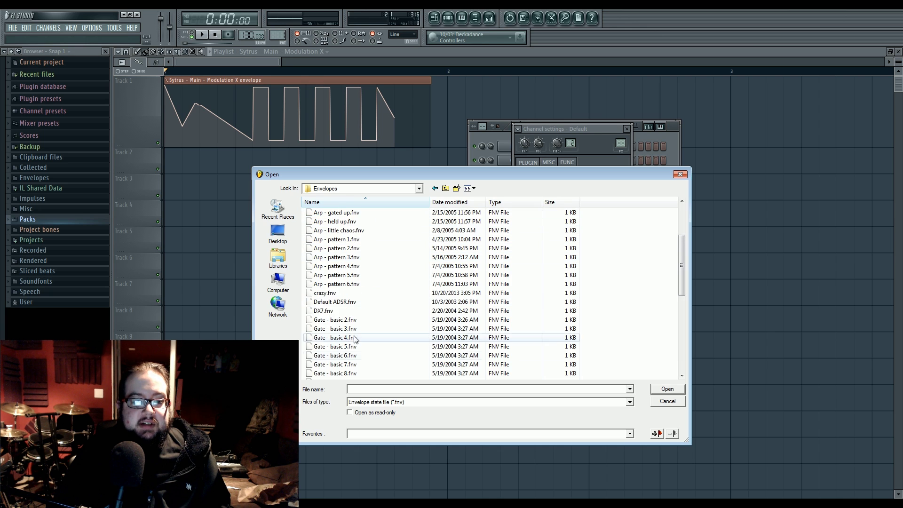
pyautogui.doubleClick(335, 294)
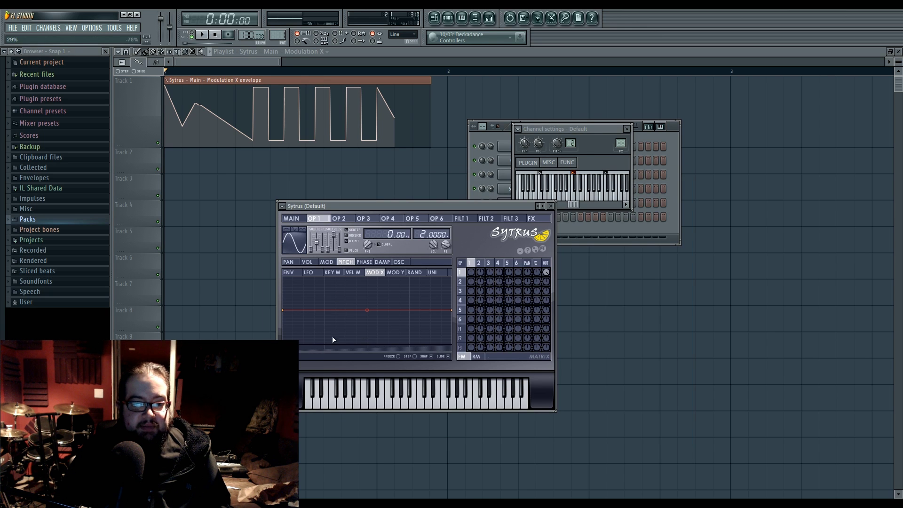
pyautogui.moveTo(367, 310); pyautogui.dragTo(400, 282)
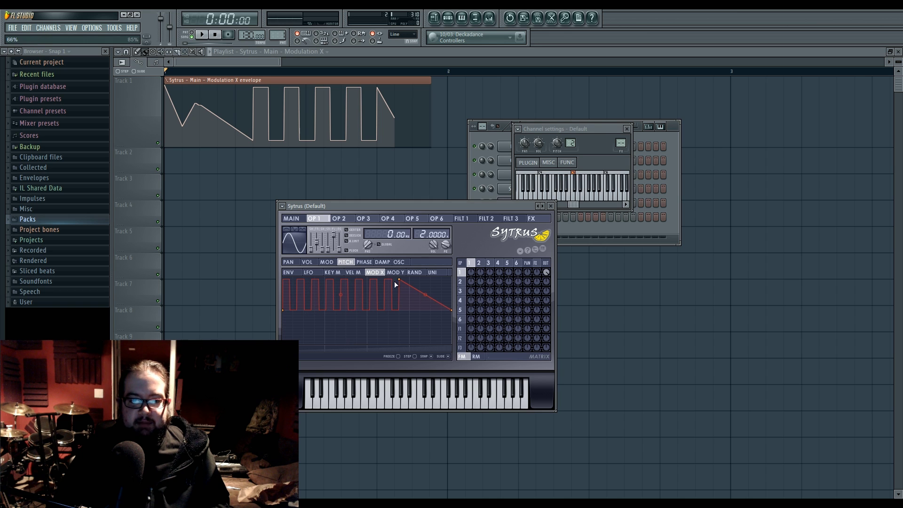
# - Return to the pitch envelope, check the file type offered for saving its state, and leave without saving
pyautogui.click(294, 274)
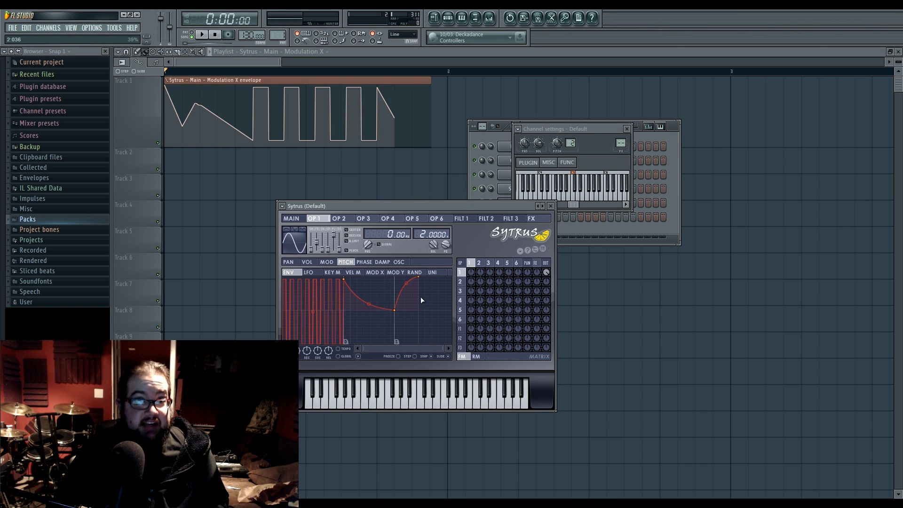
pyautogui.click(359, 358)
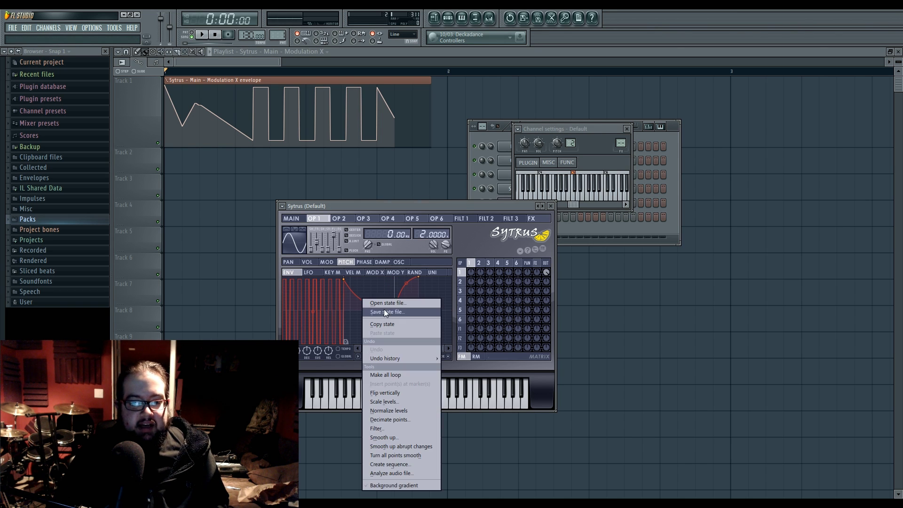
pyautogui.click(395, 312)
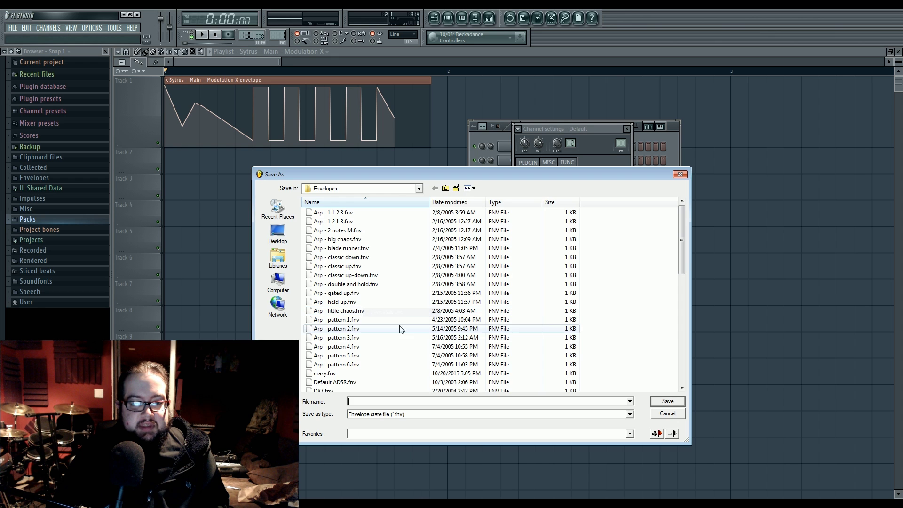
pyautogui.click(441, 414)
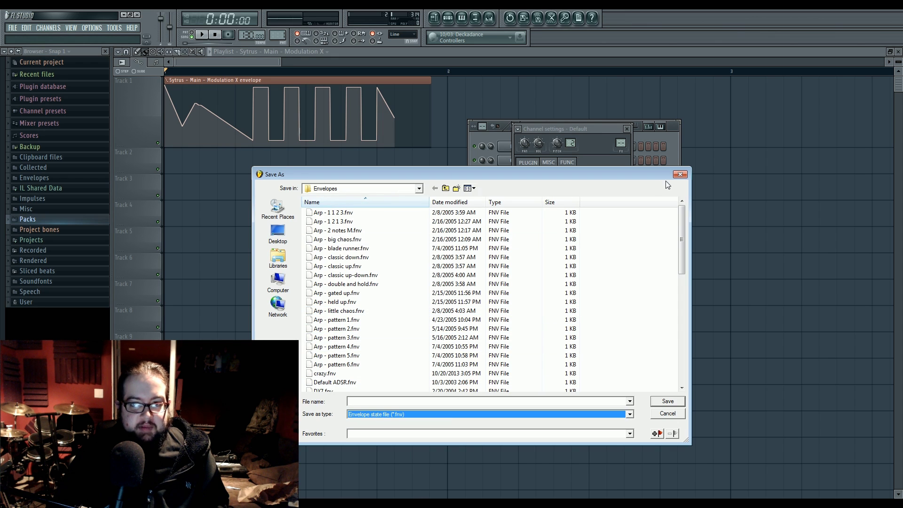
pyautogui.click(681, 175)
# - Lower the start point of operator 1's modulation Modulation X mapping to 0% and add points that create a pulsing first section
pyautogui.click(353, 273)
pyautogui.click(375, 273)
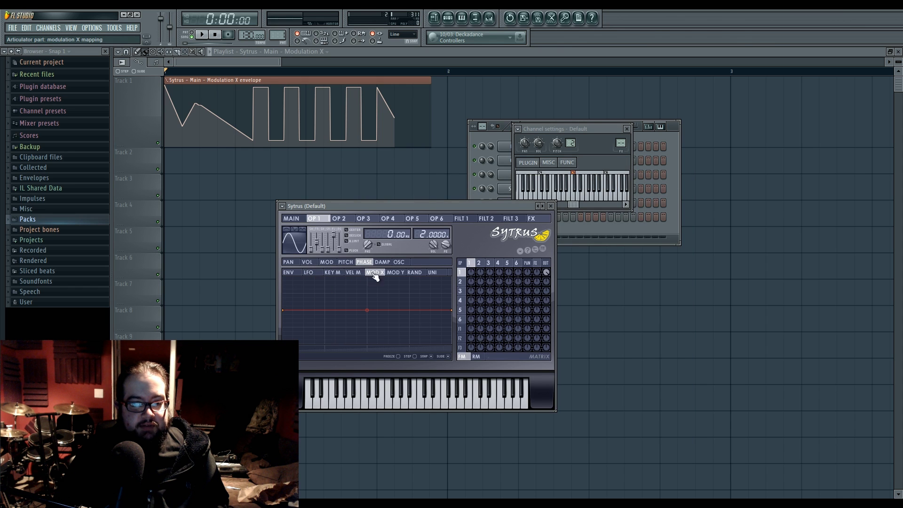
pyautogui.click(326, 262)
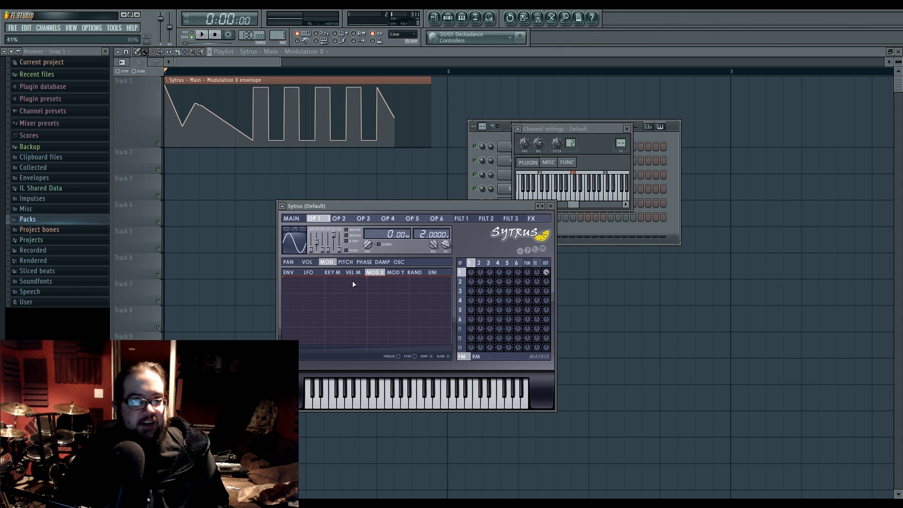
pyautogui.moveTo(286, 277); pyautogui.dragTo(283, 345)
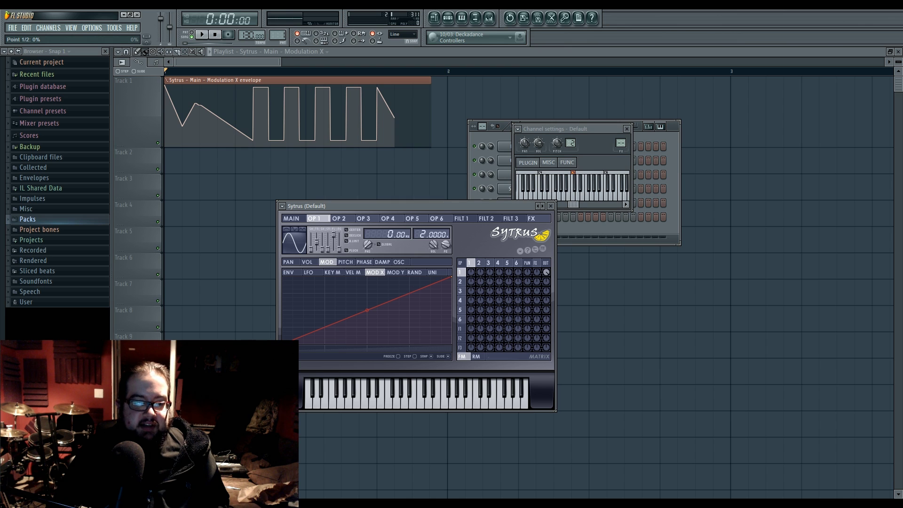
pyautogui.rightClick(284, 344)
pyautogui.click(370, 326)
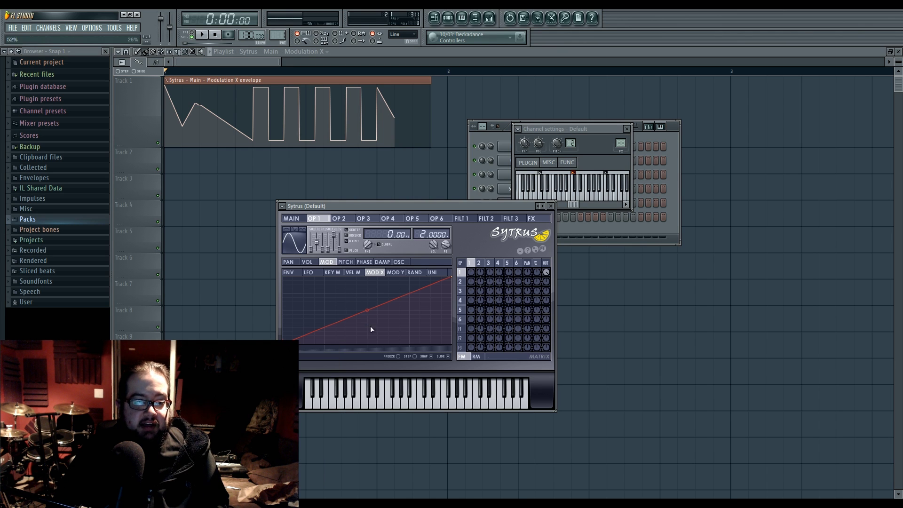
pyautogui.rightClick(368, 334)
pyautogui.rightClick(326, 302)
# - Compare the curve options of a Modulation X mapping point with those of the modulation envelope's decay point
pyautogui.rightClick(326, 303)
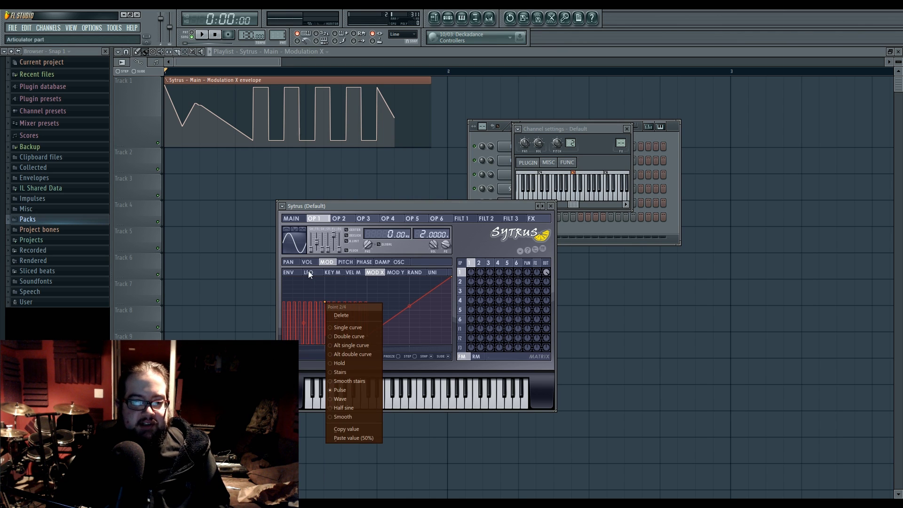
pyautogui.click(288, 273)
pyautogui.rightClick(318, 280)
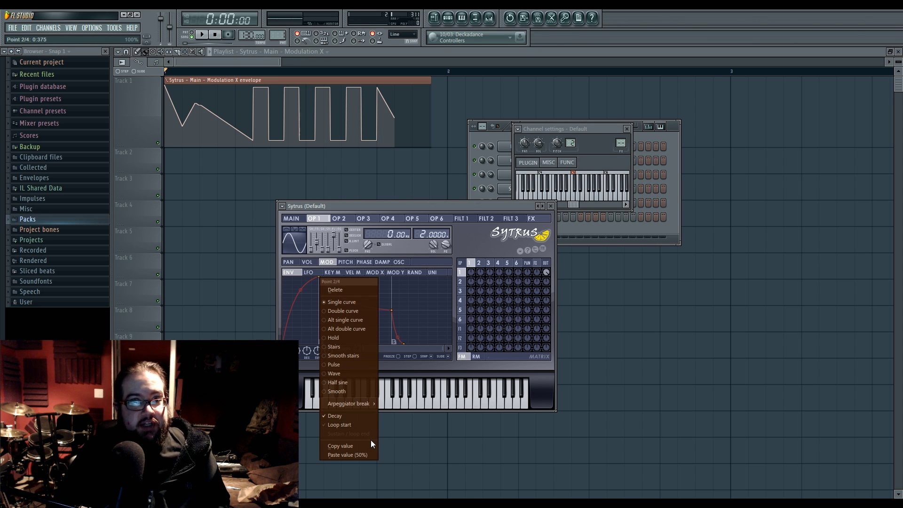
# - Show Filter 1's cutoff envelope and spread out the Sytrus and channel settings windows so the channel list stays clear
pyautogui.moveTo(443, 208); pyautogui.dragTo(433, 256)
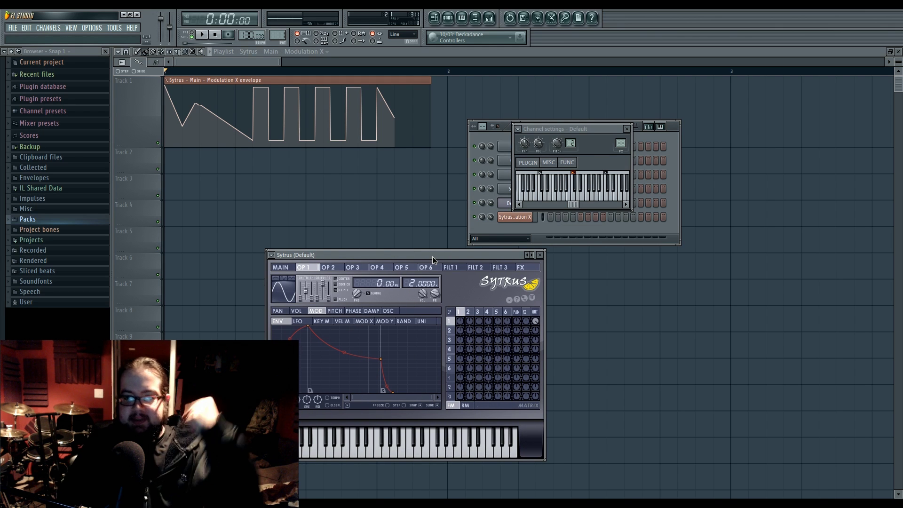
pyautogui.moveTo(432, 256); pyautogui.dragTo(413, 244)
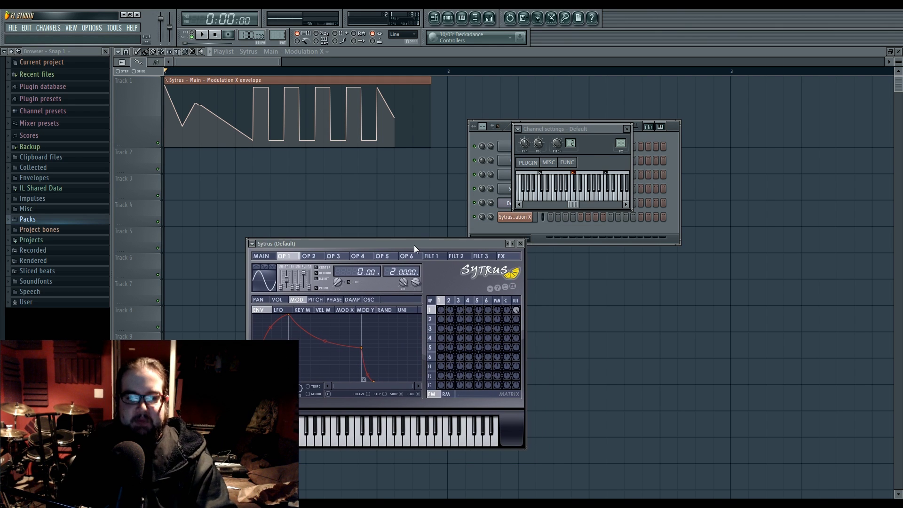
pyautogui.click(431, 257)
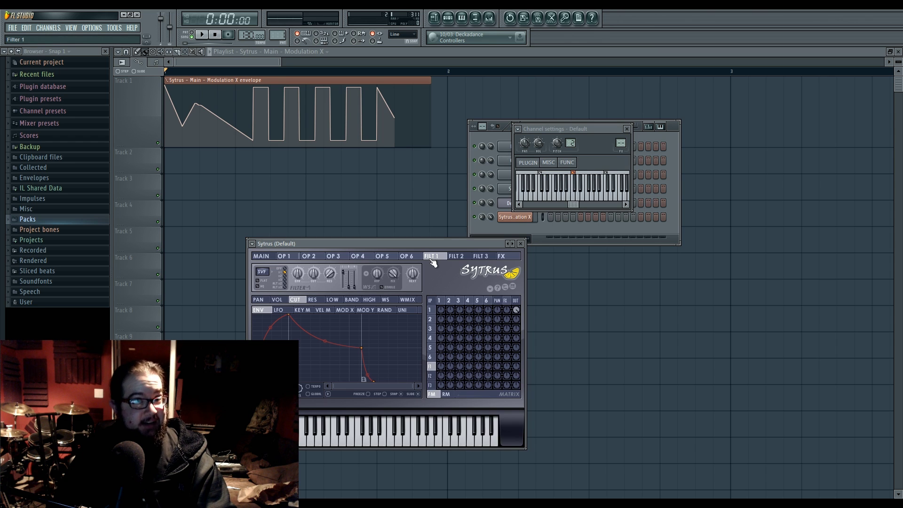
pyautogui.moveTo(548, 131); pyautogui.dragTo(605, 278)
pyautogui.moveTo(478, 244); pyautogui.dragTo(406, 198)
pyautogui.moveTo(413, 206); pyautogui.dragTo(413, 210)
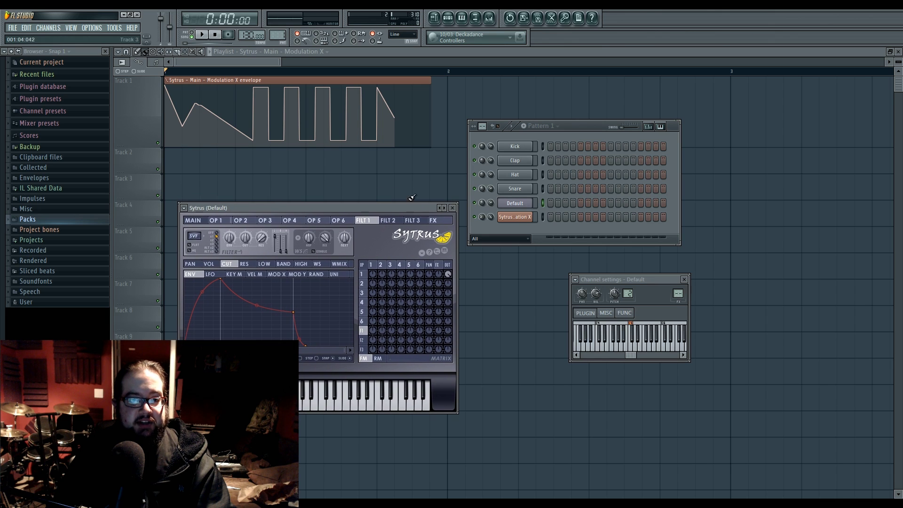
pyautogui.click(512, 203)
pyautogui.click(512, 204)
pyautogui.moveTo(348, 210); pyautogui.dragTo(456, 260)
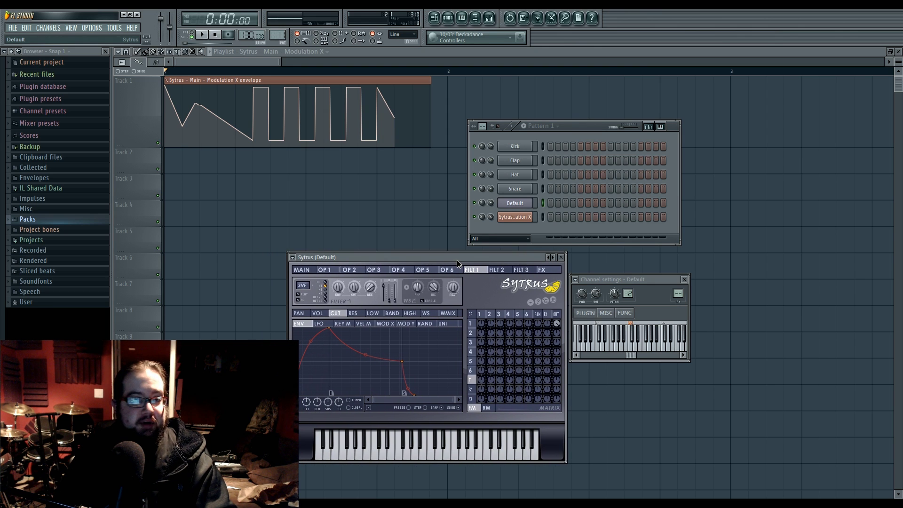
# - Return to operator 1, enable step editing and draw a stepped pattern across the later part of its modulation envelope
pyautogui.click(329, 270)
pyautogui.click(306, 269)
pyautogui.click(322, 271)
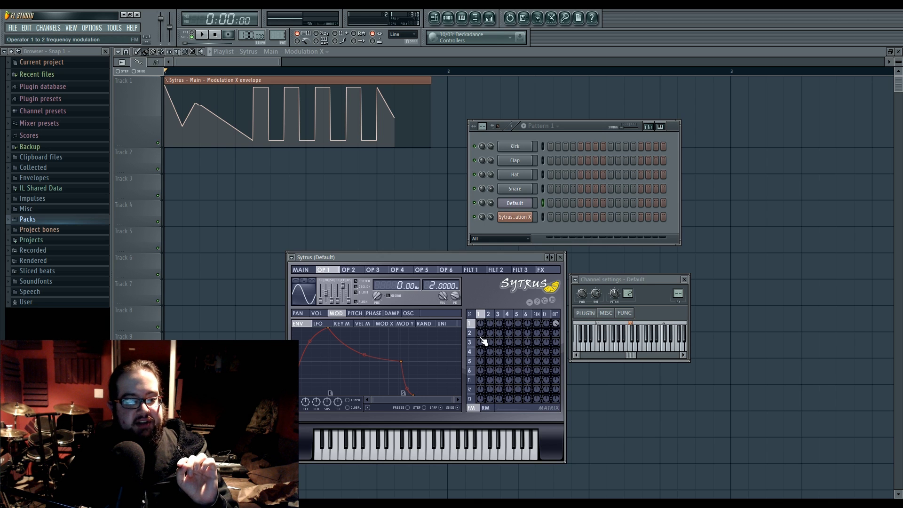
pyautogui.click(425, 407)
pyautogui.moveTo(350, 378)
pyautogui.mouseDown()
pyautogui.moveTo(426, 346)
pyautogui.moveTo(419, 349)
pyautogui.mouseUp()
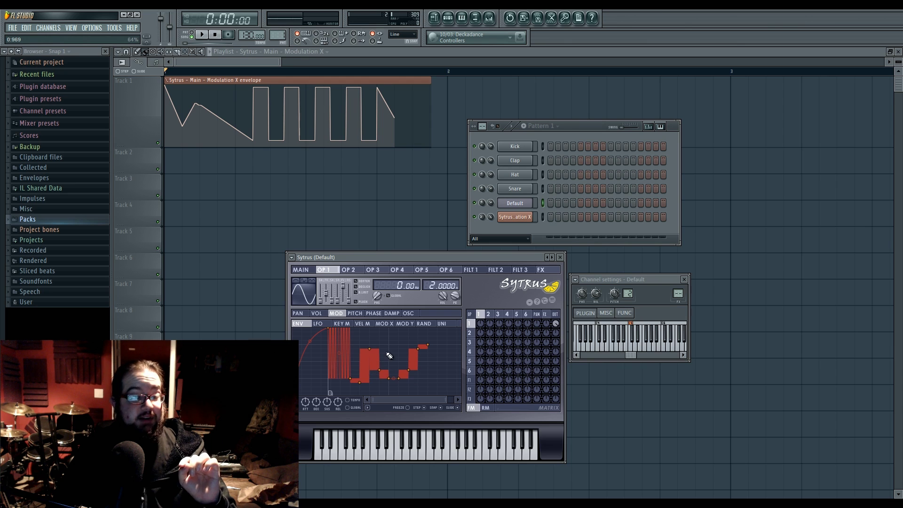
# - Redraw operator 1's modulation envelope as a wavy row of evenly spaced points dipping early and rising past the middle
pyautogui.rightClick(428, 347)
pyautogui.click(448, 335)
pyautogui.click(424, 408)
pyautogui.moveTo(419, 348)
pyautogui.mouseDown()
pyautogui.moveTo(448, 353)
pyautogui.moveTo(323, 372)
pyautogui.moveTo(438, 362)
pyautogui.mouseUp()
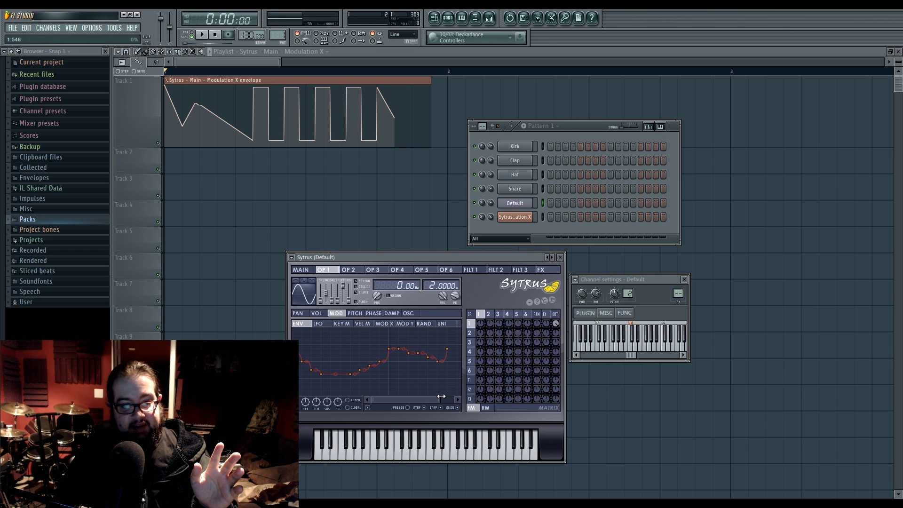
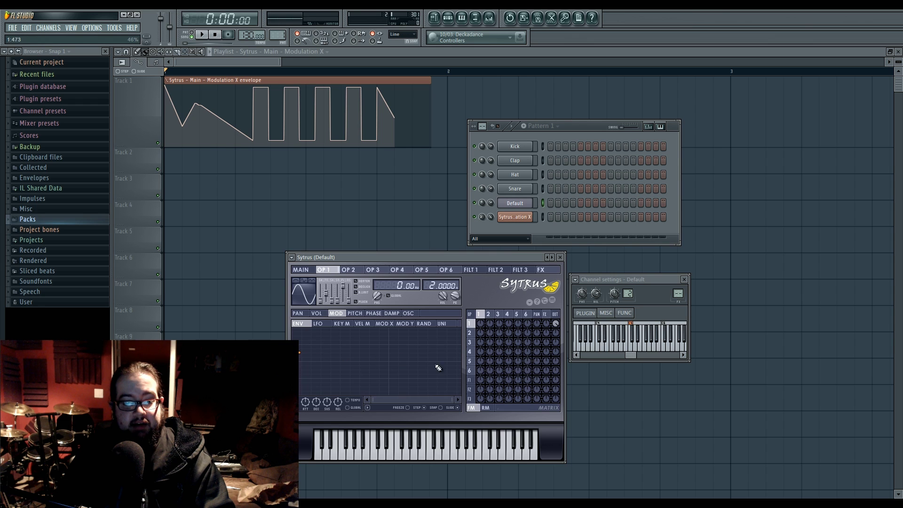
# - Draw freehand curves across the cleared modulation envelope, reshaping them into a smooth wave of densely spaced points
pyautogui.moveTo(300, 363); pyautogui.dragTo(448, 351)
pyautogui.moveTo(350, 366)
pyautogui.mouseDown()
pyautogui.moveTo(436, 350)
pyautogui.moveTo(336, 375)
pyautogui.moveTo(447, 351)
pyautogui.moveTo(326, 372)
pyautogui.mouseUp()
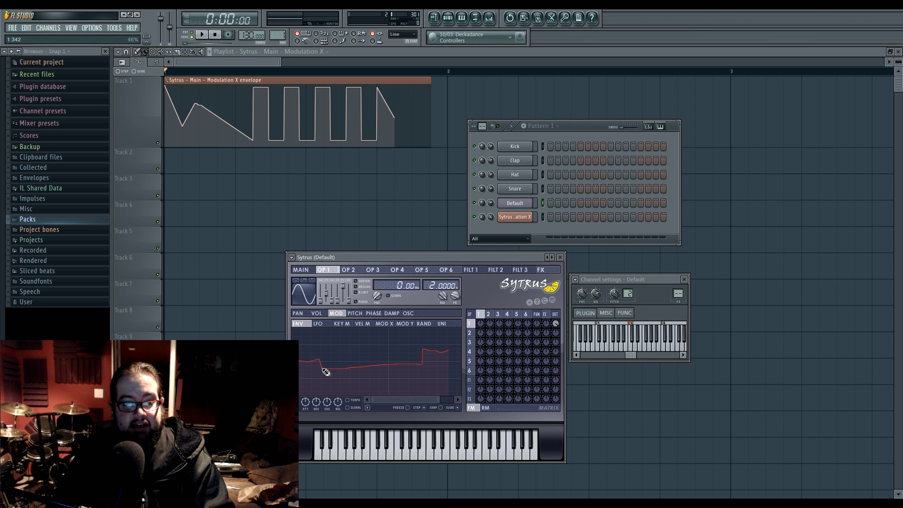
pyautogui.rightClick(407, 375)
pyautogui.moveTo(315, 359)
pyautogui.mouseDown()
pyautogui.moveTo(359, 376)
pyautogui.moveTo(428, 350)
pyautogui.mouseUp()
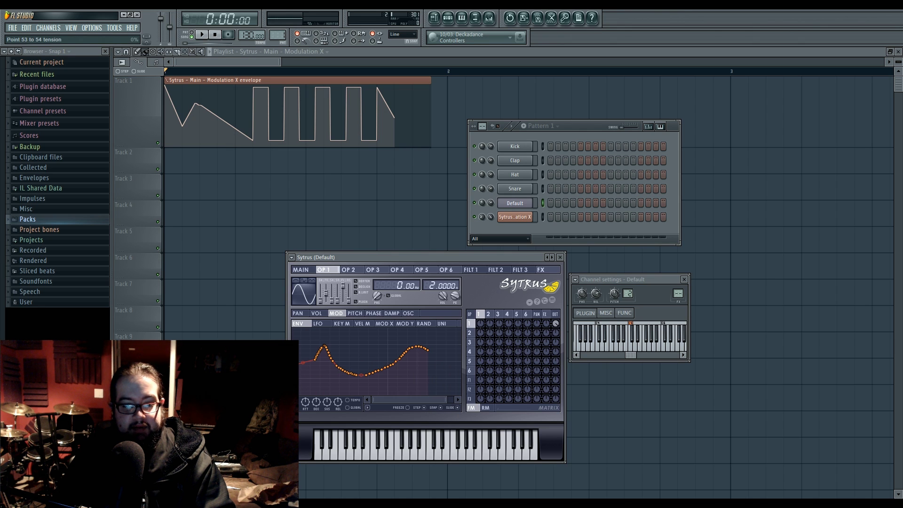
# - Flatten operator 1's modulation envelope into a level line at mid height, toggle step editing and draw briefly along the line
pyautogui.moveTo(447, 361)
pyautogui.mouseDown()
pyautogui.moveTo(366, 362)
pyautogui.moveTo(336, 349)
pyautogui.moveTo(343, 370)
pyautogui.moveTo(455, 365)
pyautogui.moveTo(322, 354)
pyautogui.moveTo(424, 360)
pyautogui.mouseUp()
pyautogui.moveTo(381, 384)
pyautogui.mouseDown()
pyautogui.moveTo(336, 353)
pyautogui.moveTo(327, 360)
pyautogui.moveTo(433, 360)
pyautogui.mouseUp()
pyautogui.moveTo(314, 362); pyautogui.dragTo(433, 362)
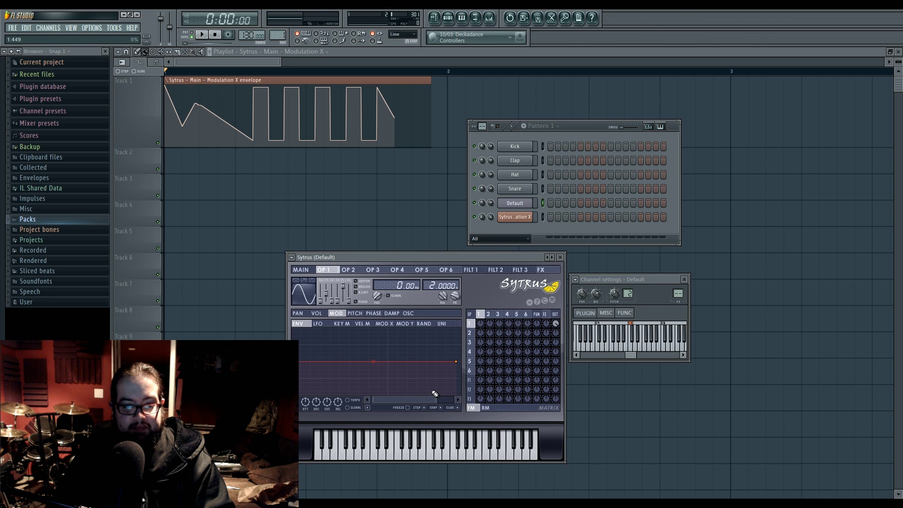
pyautogui.click(424, 408)
pyautogui.moveTo(349, 361)
pyautogui.mouseDown()
pyautogui.moveTo(349, 348)
pyautogui.moveTo(409, 362)
pyautogui.moveTo(380, 349)
pyautogui.moveTo(378, 361)
pyautogui.mouseUp()
# - Draw a wavy pulse pattern across the Modulation X automation clip, and set its last point to Single curve, raised at the clip's end
pyautogui.moveTo(394, 118)
pyautogui.mouseDown()
pyautogui.moveTo(422, 133)
pyautogui.moveTo(394, 133)
pyautogui.mouseUp()
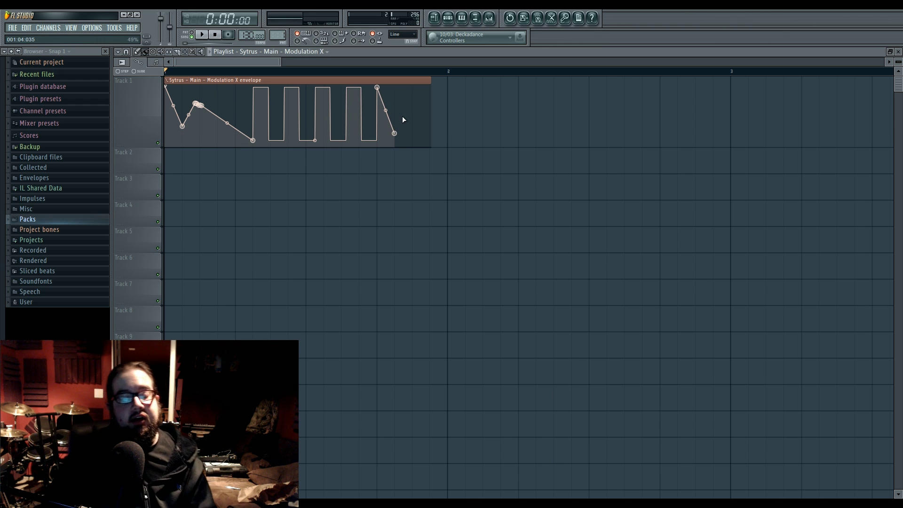
pyautogui.moveTo(166, 119)
pyautogui.mouseDown()
pyautogui.moveTo(236, 101)
pyautogui.moveTo(298, 103)
pyautogui.moveTo(355, 133)
pyautogui.moveTo(386, 108)
pyautogui.moveTo(400, 125)
pyautogui.mouseUp()
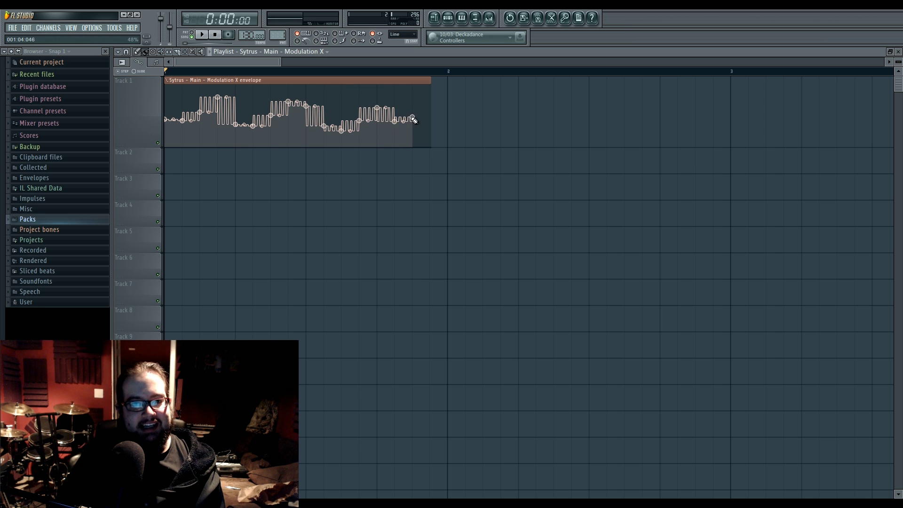
pyautogui.rightClick(413, 118)
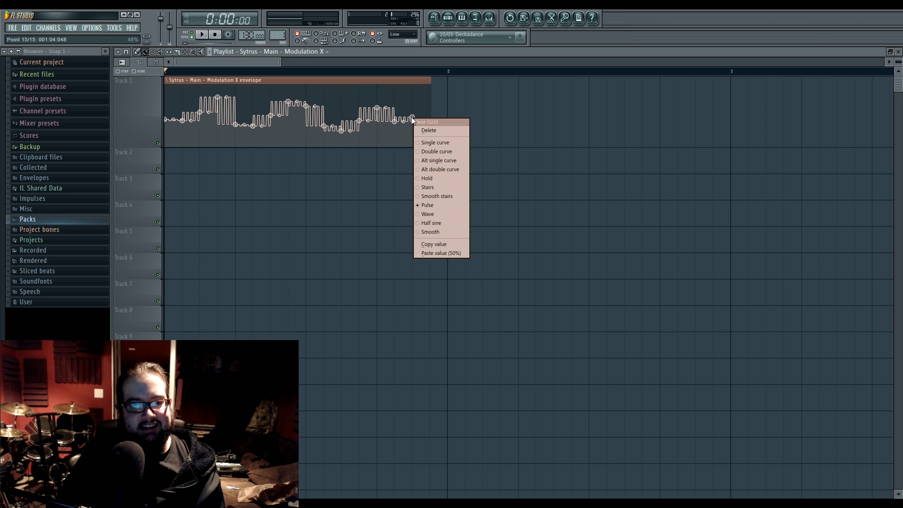
pyautogui.click(433, 143)
pyautogui.moveTo(413, 120); pyautogui.dragTo(429, 101)
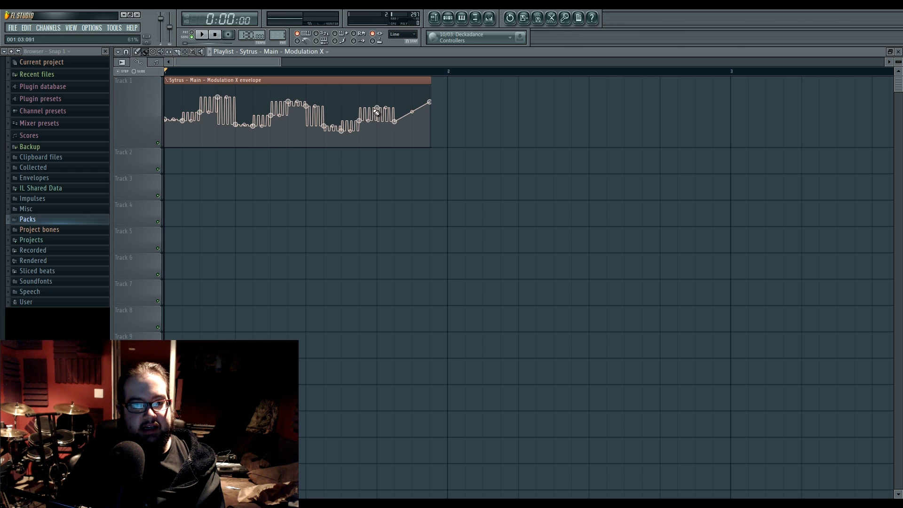
# - Clear the pulse pattern from the Modulation X automation clip and redraw it freehand as a row of steep dips and curved peaks
pyautogui.moveTo(401, 124); pyautogui.dragTo(167, 101)
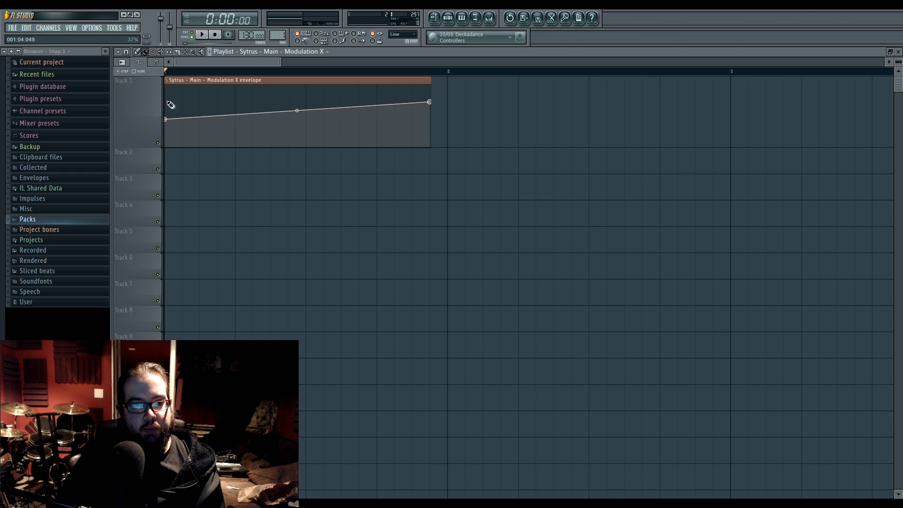
pyautogui.moveTo(249, 102)
pyautogui.mouseDown()
pyautogui.moveTo(288, 127)
pyautogui.moveTo(394, 108)
pyautogui.mouseUp()
pyautogui.moveTo(200, 119); pyautogui.dragTo(388, 113)
pyautogui.moveTo(315, 125)
pyautogui.mouseDown()
pyautogui.moveTo(202, 115)
pyautogui.moveTo(353, 105)
pyautogui.moveTo(190, 132)
pyautogui.moveTo(198, 110)
pyautogui.moveTo(228, 135)
pyautogui.moveTo(369, 117)
pyautogui.moveTo(448, 147)
pyautogui.mouseUp()
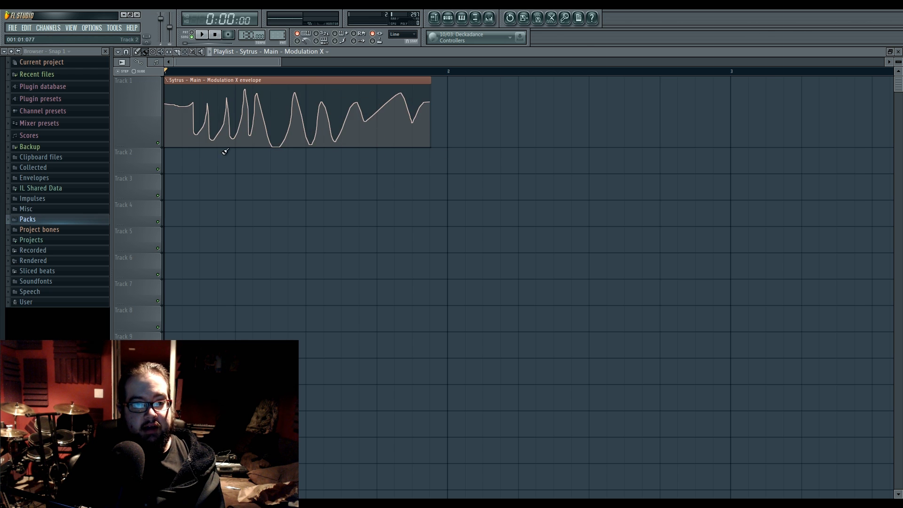
pyautogui.moveTo(236, 120)
pyautogui.moveTo(175, 125)
pyautogui.mouseDown()
pyautogui.moveTo(231, 118)
pyautogui.moveTo(289, 131)
pyautogui.moveTo(387, 117)
pyautogui.moveTo(441, 147)
pyautogui.mouseUp()
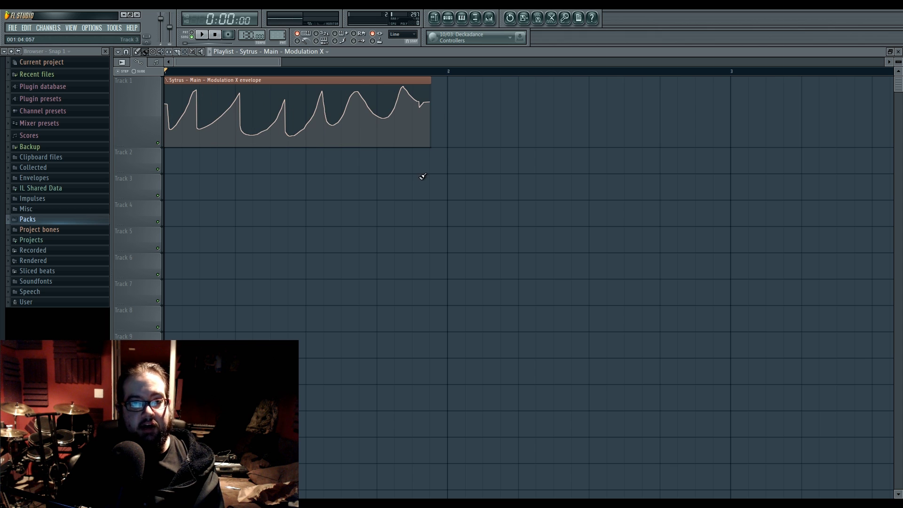
pyautogui.moveTo(318, 80)
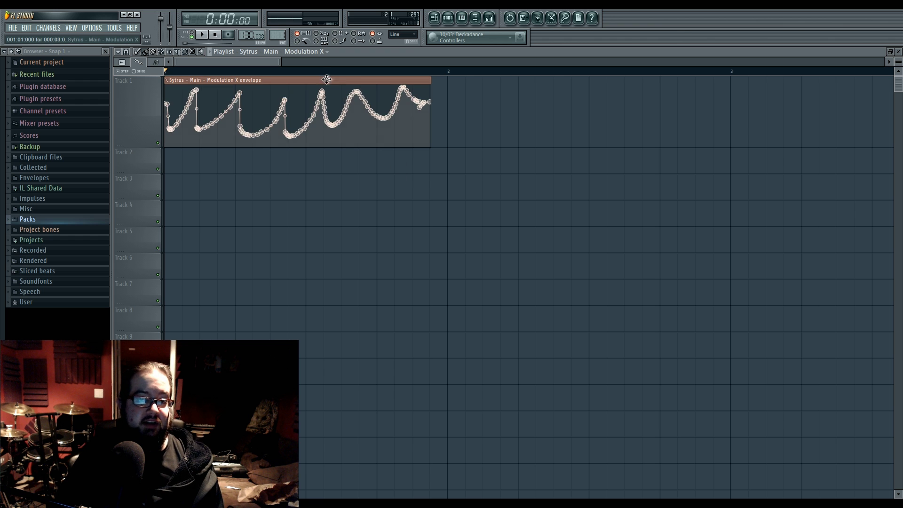
# - Hide the playlist and the step sequencer, and move the Vocodex window over beside the browser
pyautogui.scroll(-5, 288, 204)
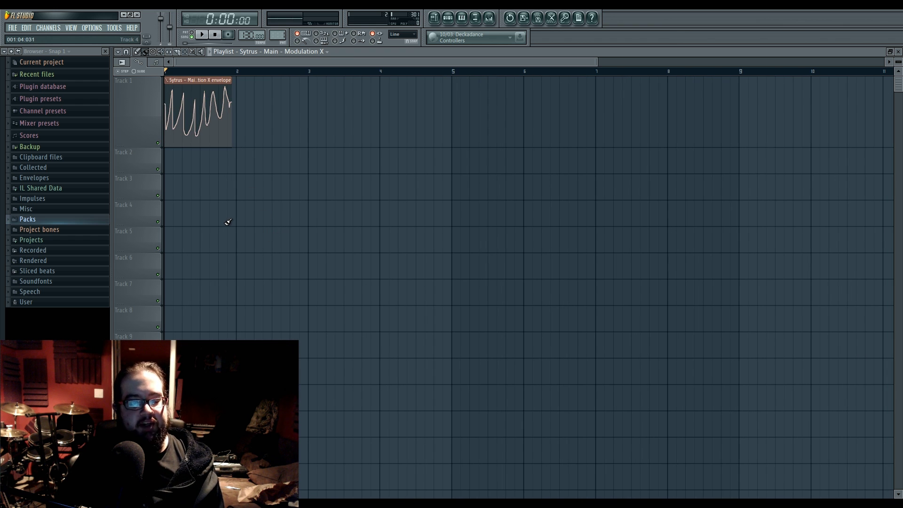
pyautogui.moveTo(596, 62); pyautogui.dragTo(262, 62)
pyautogui.click(433, 18)
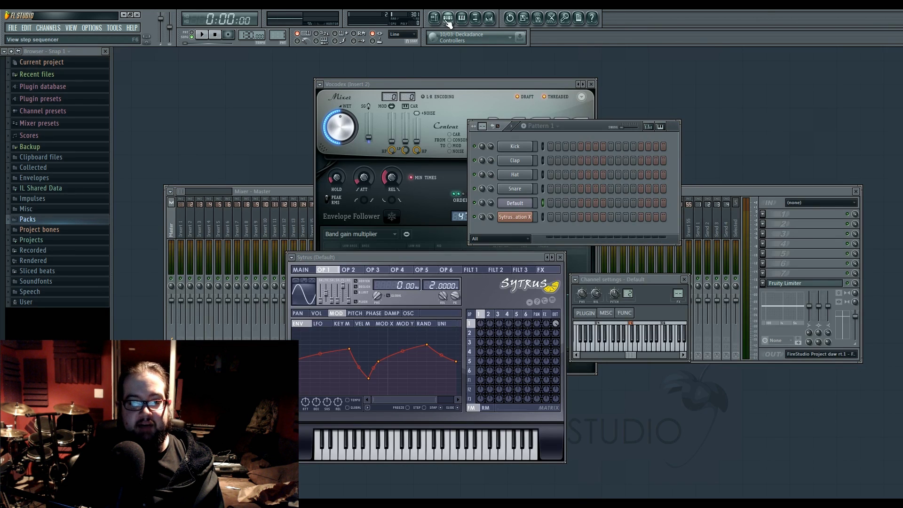
pyautogui.click(448, 19)
pyautogui.moveTo(497, 85); pyautogui.dragTo(343, 83)
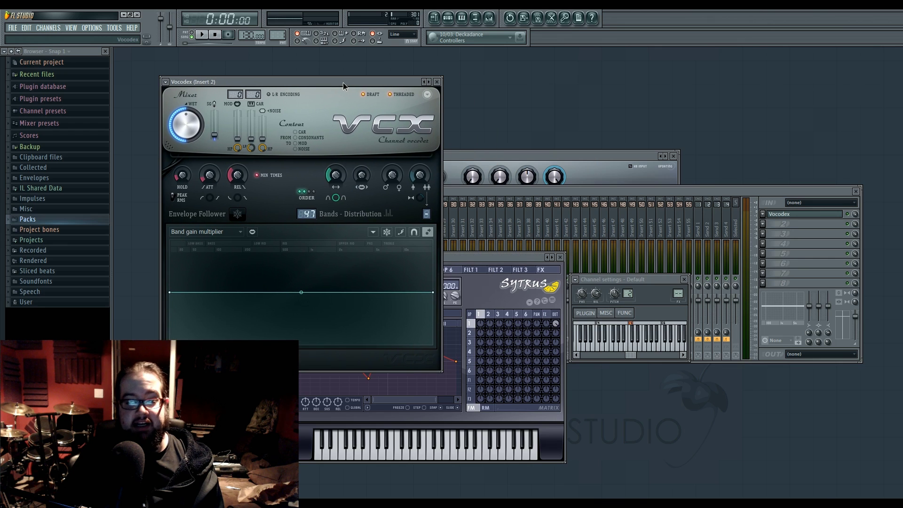